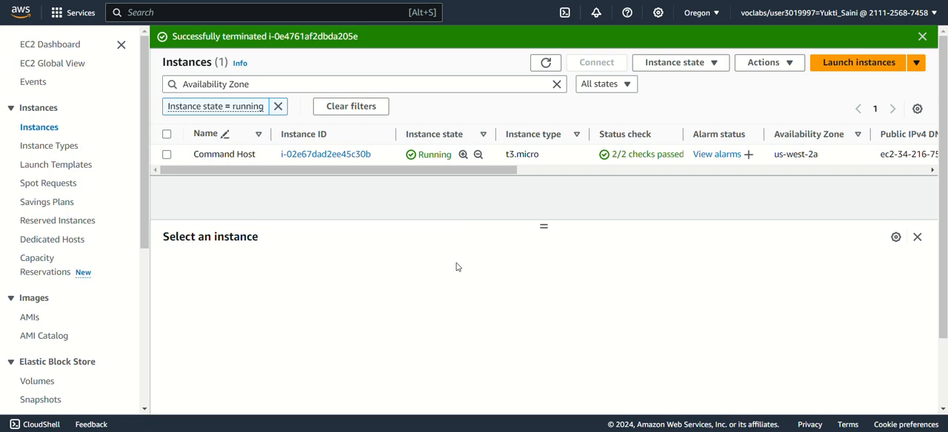
Start launching a new EC2 instance and name it "test instance"
click(858, 63)
click(289, 215)
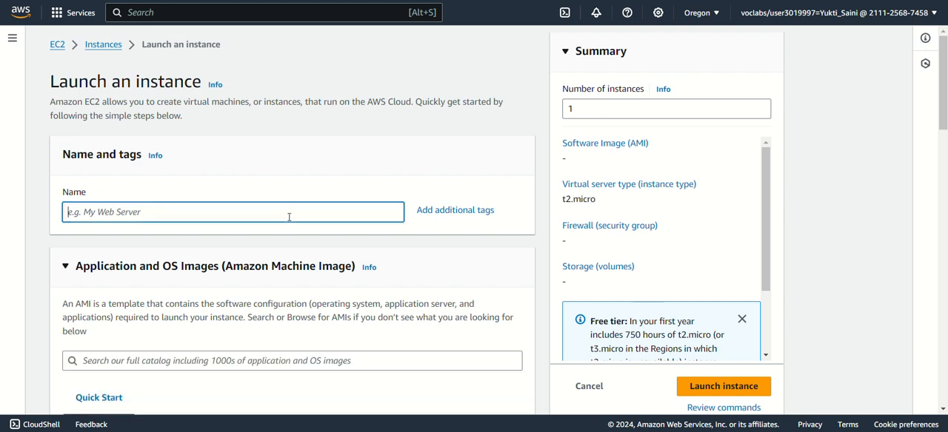
text(test insta)
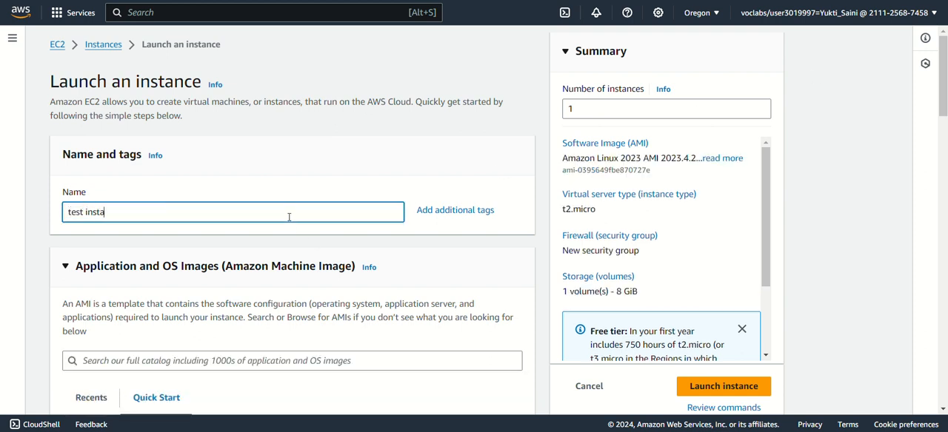
text(nce)
Choose Amazon Linux 2 AMI (HVM) - Kernel 5.10, SSD Volume Type as the instance's machine image
scroll(287, 227, down, 2)
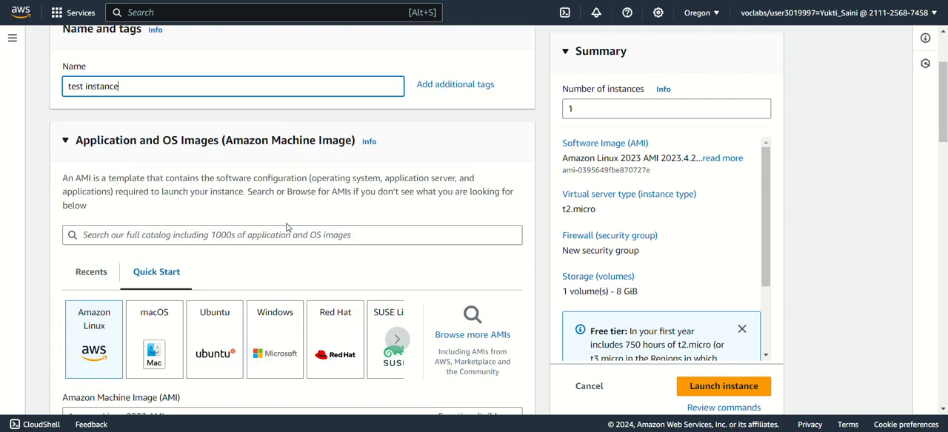
scroll(287, 226, down, 1)
scroll(232, 311, down, 1)
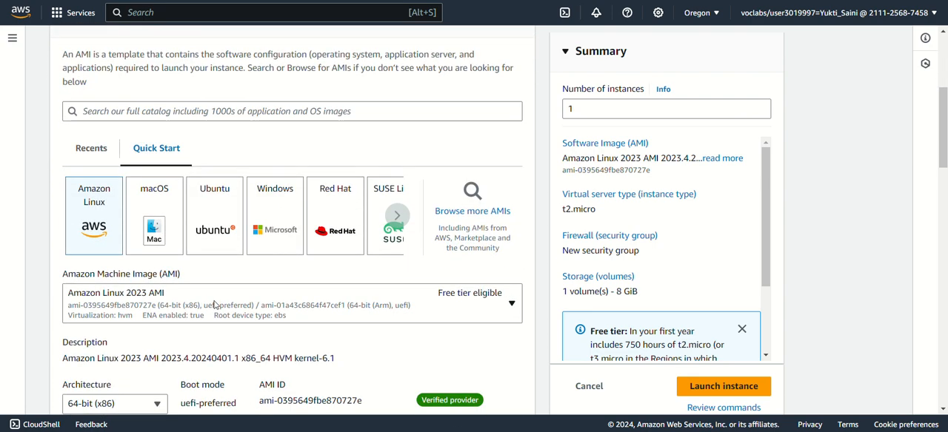
click(214, 304)
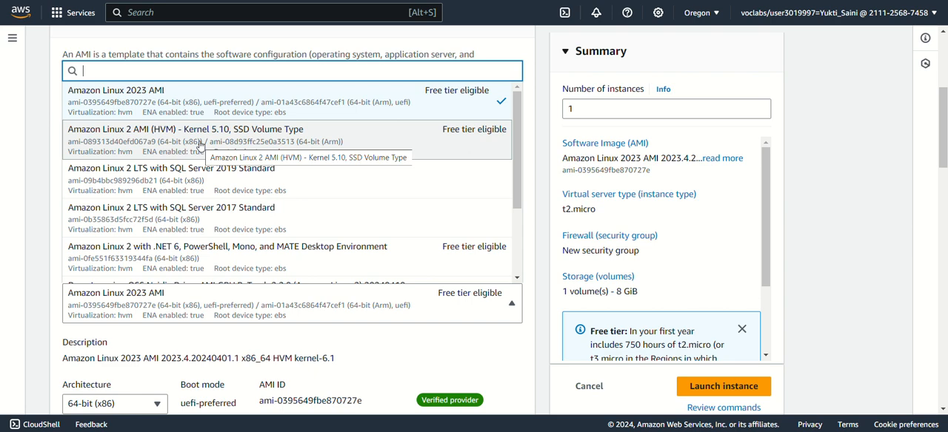
click(200, 145)
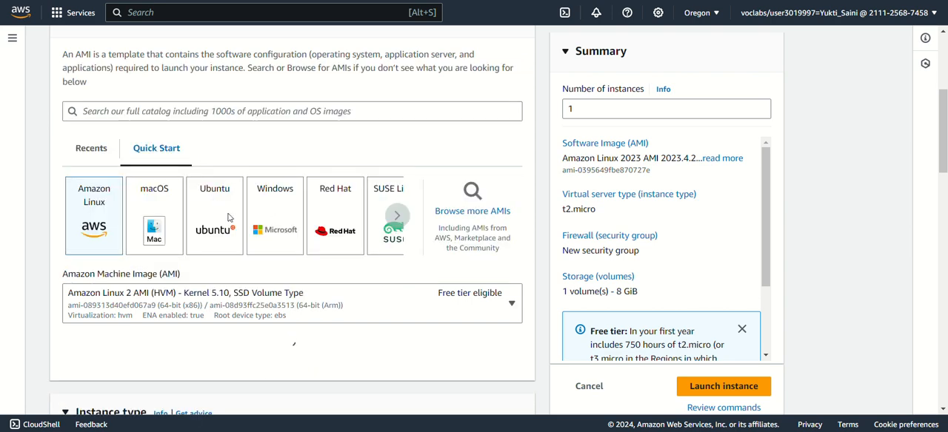
Set the instance type to t3.micro
scroll(237, 300, down, 3)
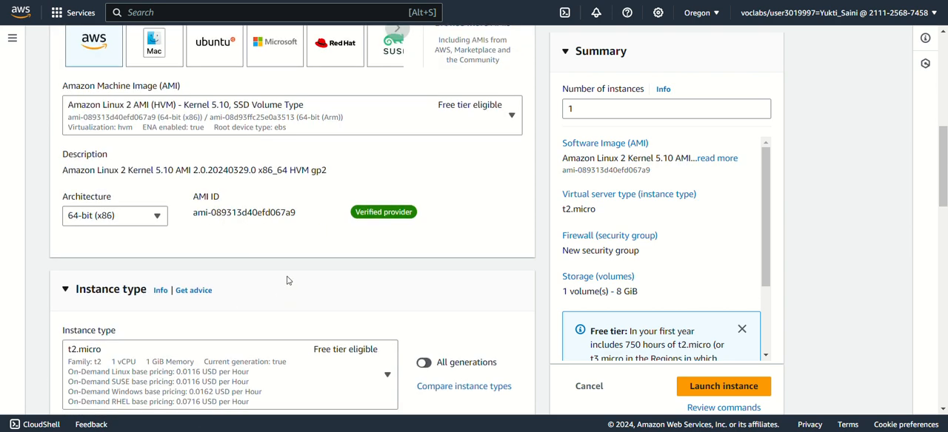
scroll(293, 274, down, 2)
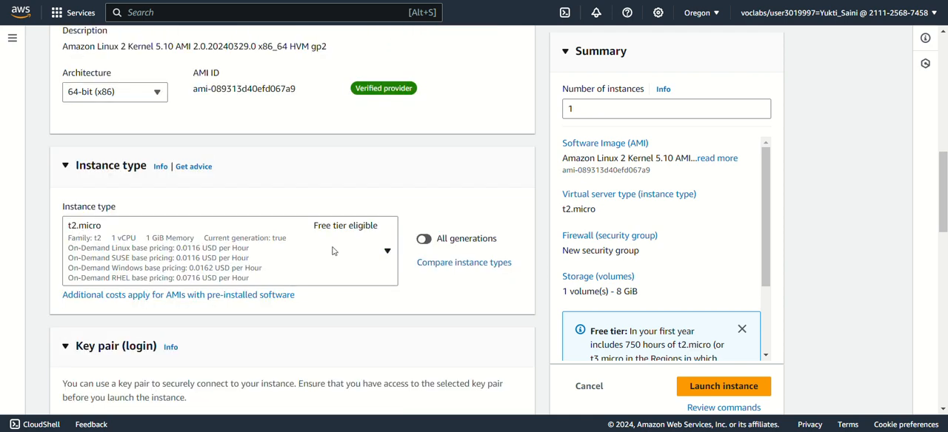
click(333, 250)
scroll(222, 155, down, 5)
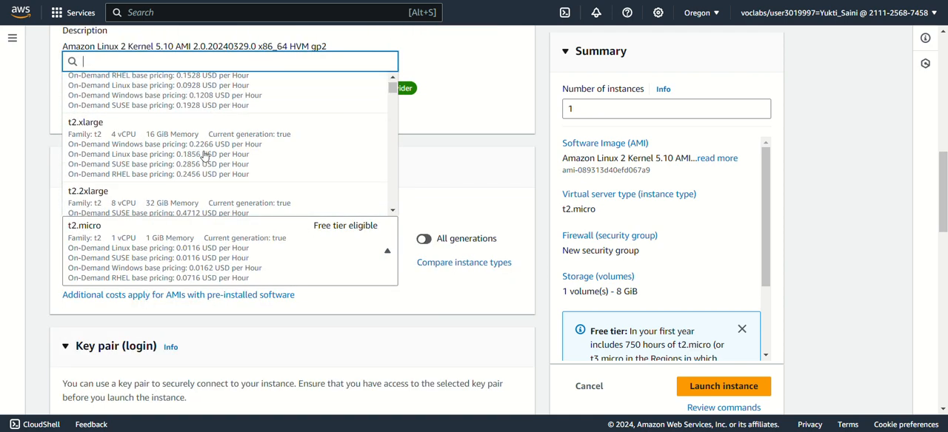
scroll(205, 157, down, 5)
click(158, 163)
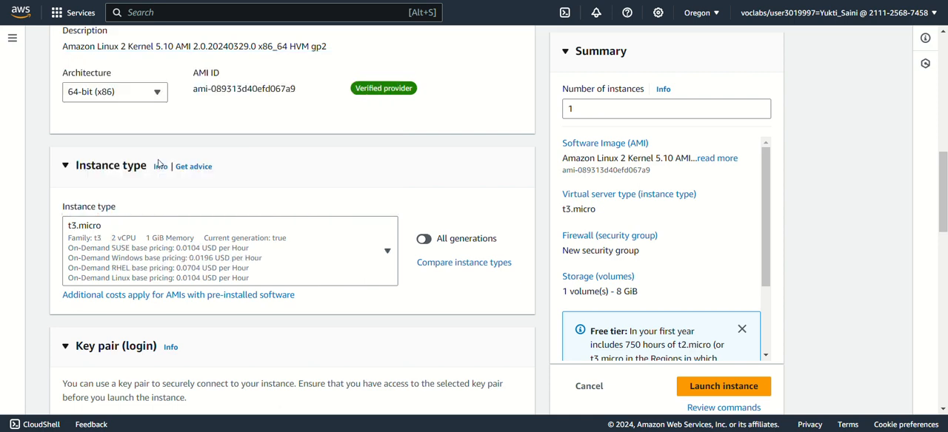
Choose the vockey key pair for logging in to the instance
scroll(230, 189, down, 3)
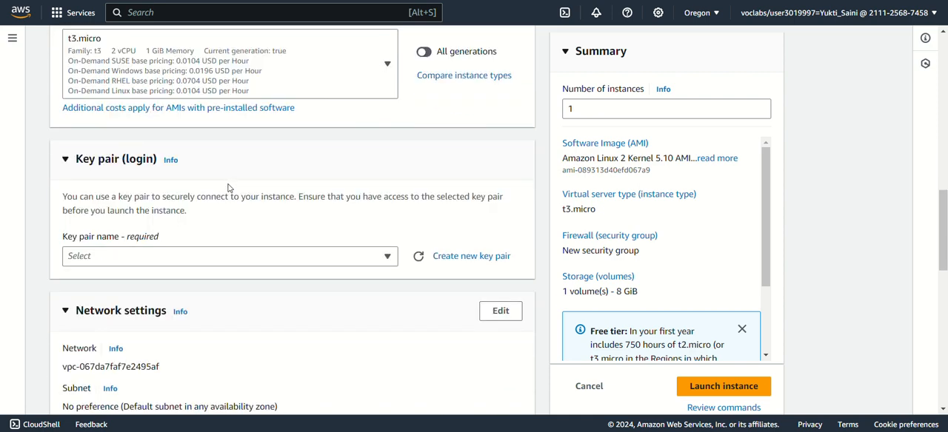
click(362, 263)
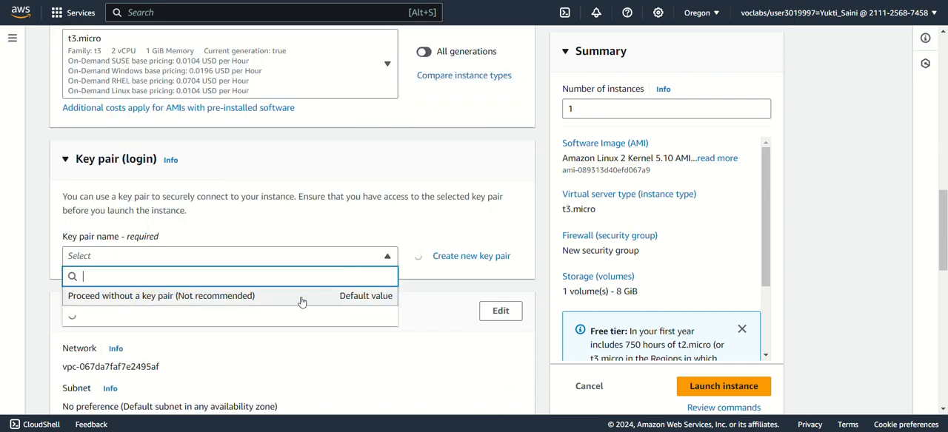
click(229, 320)
Edit the network settings and set the VPC to Lab VPC (10.0.0.0/16)
scroll(293, 256, down, 2)
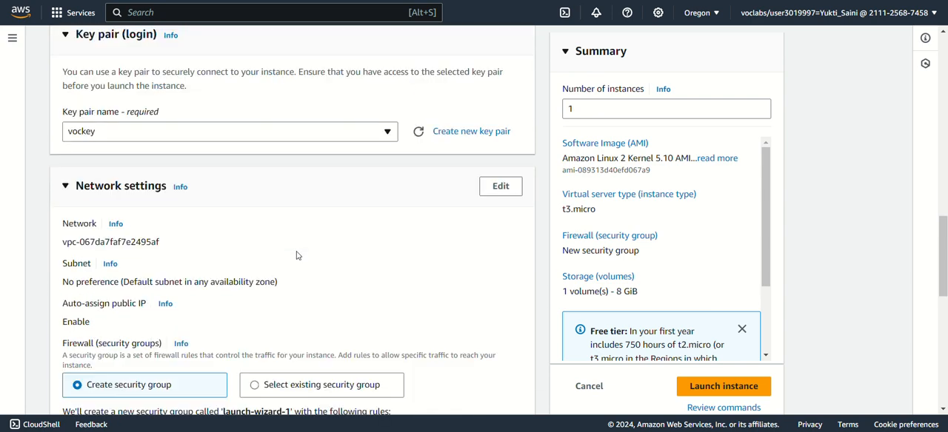
click(500, 187)
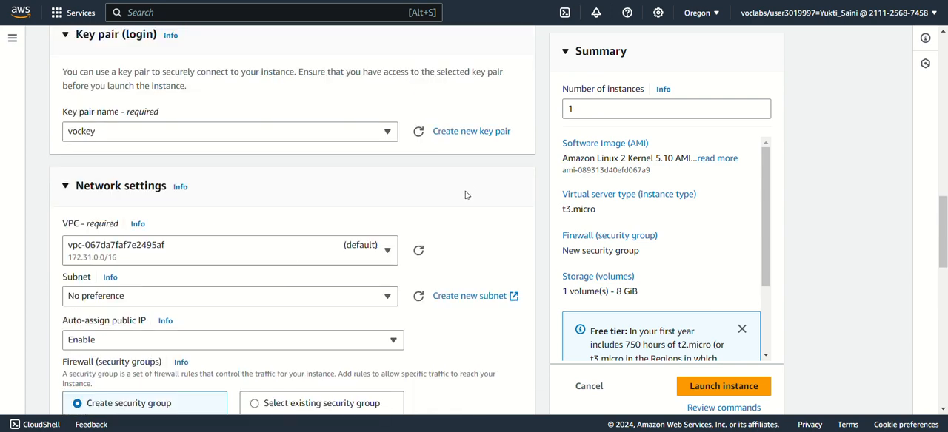
scroll(378, 194, down, 1)
click(377, 191)
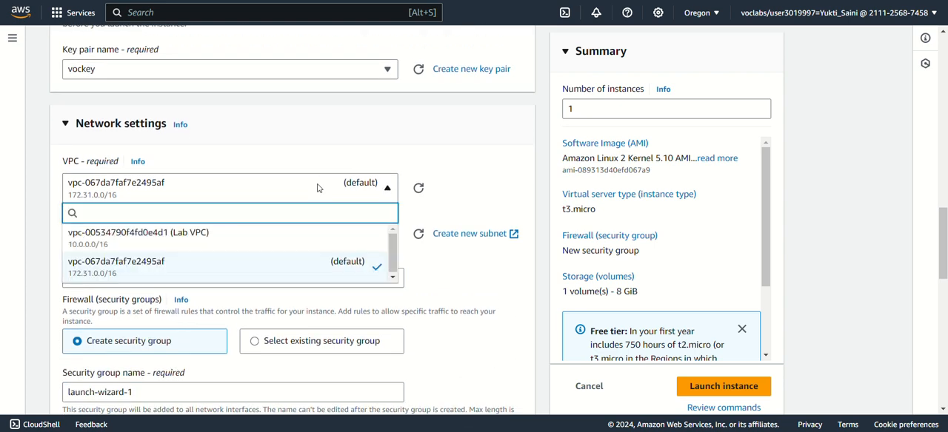
click(270, 237)
Use Public Subnet 1 as the instance's subnet and keep auto-assign public IP set to Enable
scroll(313, 127, down, 1)
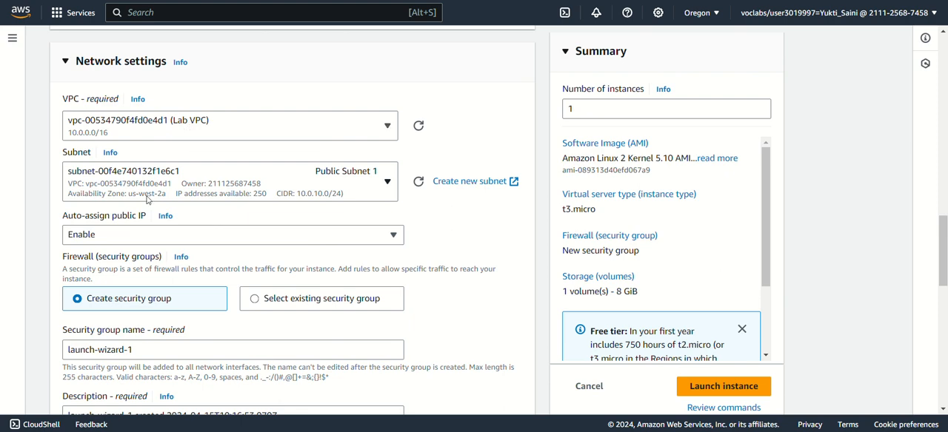
click(306, 188)
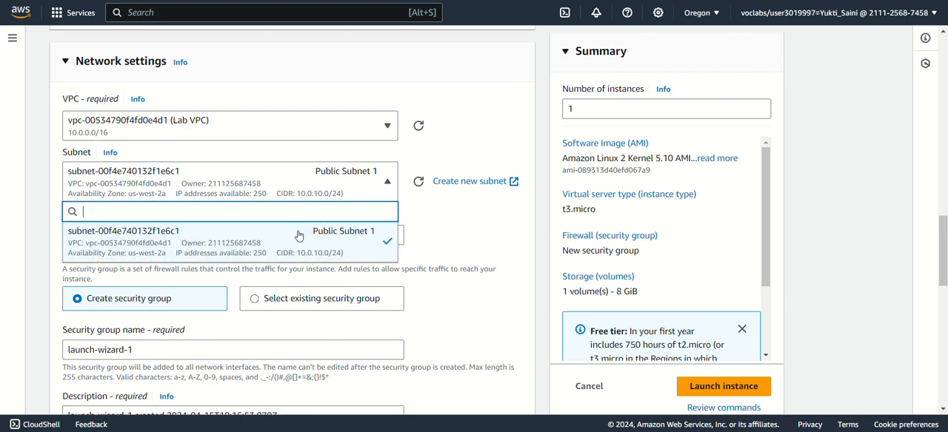
click(298, 253)
scroll(294, 204, down, 1)
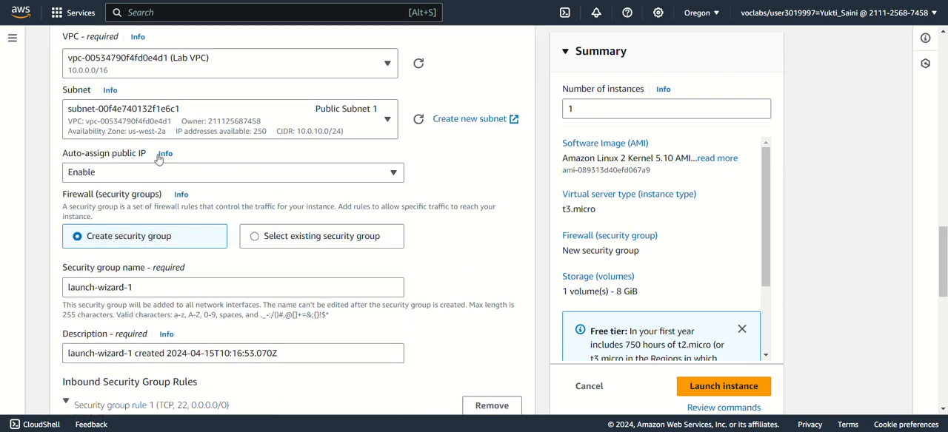
click(115, 175)
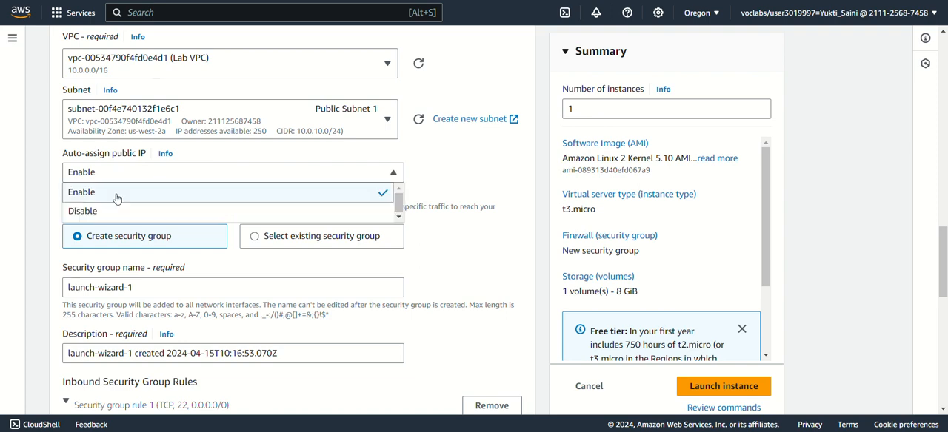
click(143, 179)
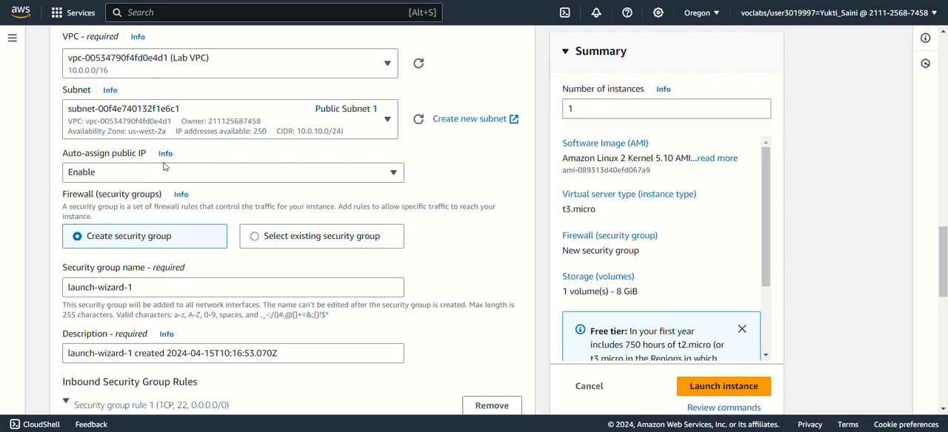
Switch the firewall to an existing security group and choose the one whose name contains LinuxInstanceSG
scroll(164, 167, down, 1)
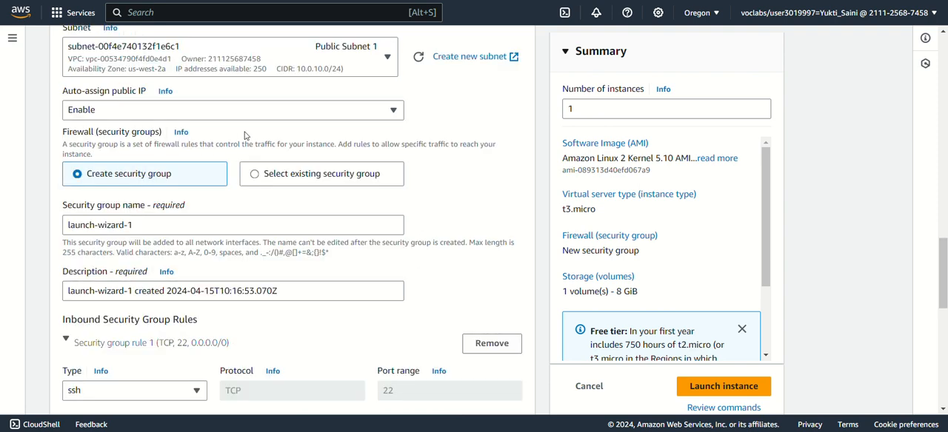
click(267, 177)
scroll(241, 171, down, 1)
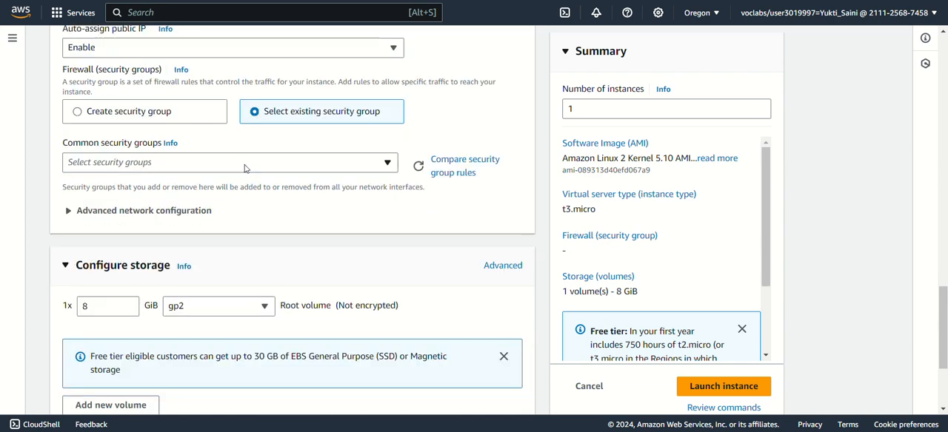
click(245, 168)
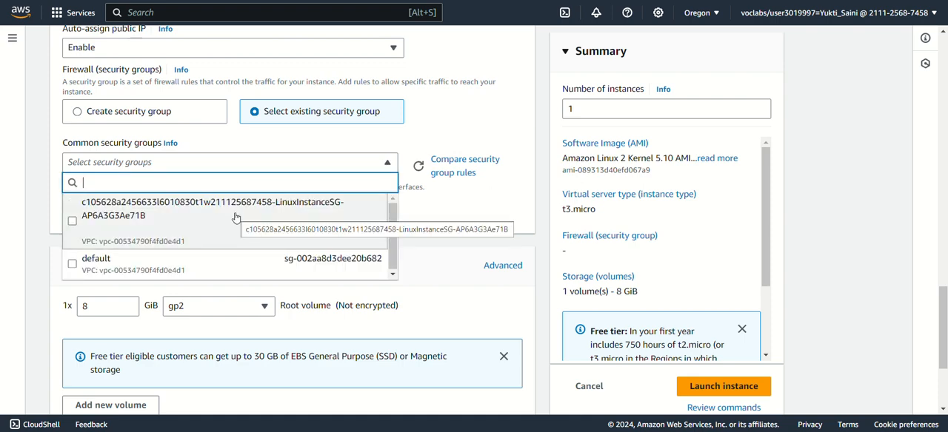
click(235, 218)
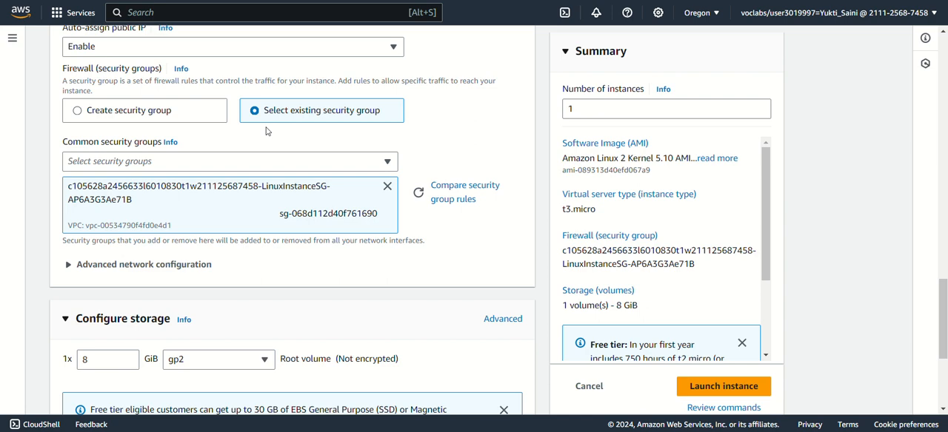
Keep the 8 GiB gp2 root volume in the storage settings and launch the instance
scroll(267, 131, down, 1)
scroll(265, 127, down, 1)
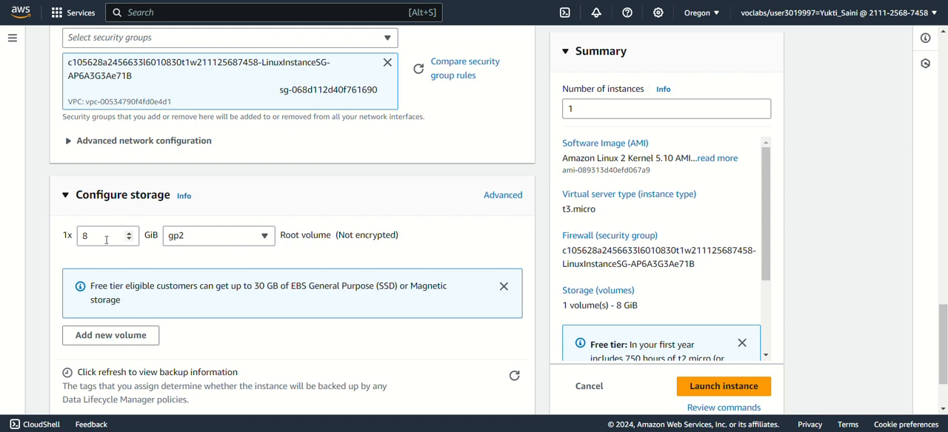
scroll(291, 184, down, 1)
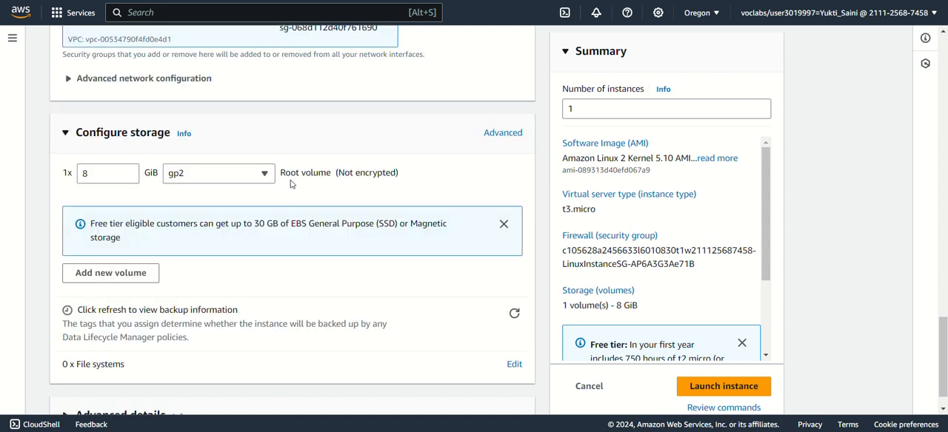
scroll(320, 207, down, 1)
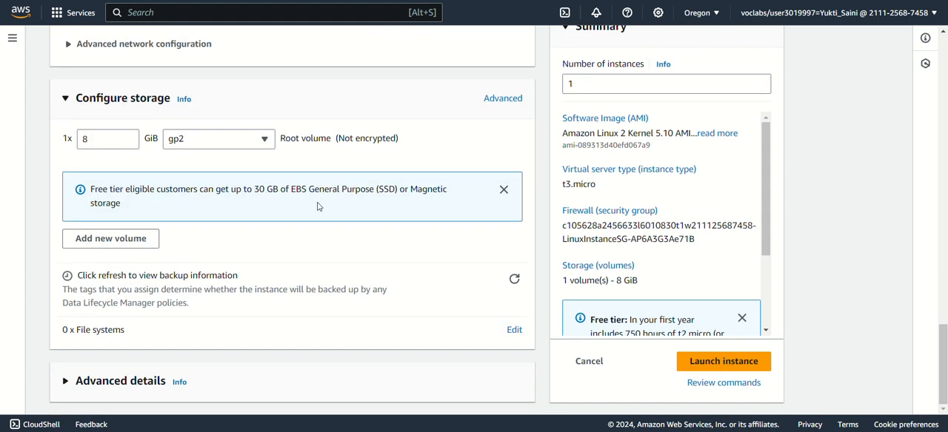
click(744, 363)
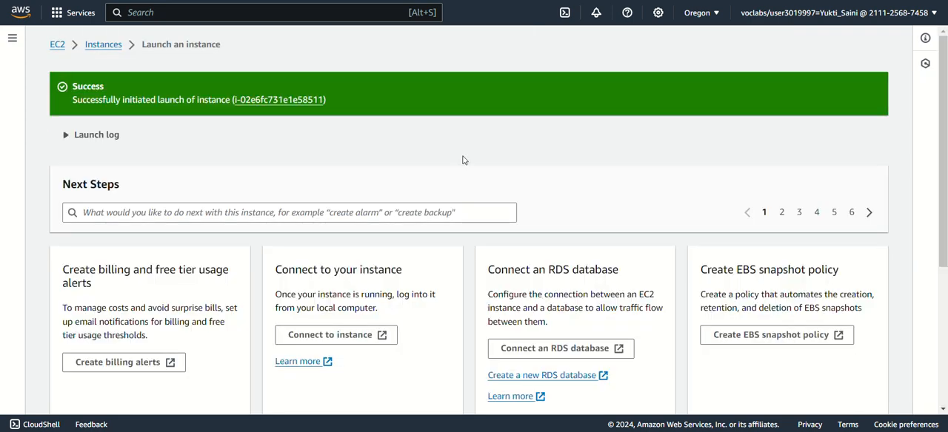
Open the running instances list from the EC2 dashboard, refresh it and remove the running-state filter
click(57, 46)
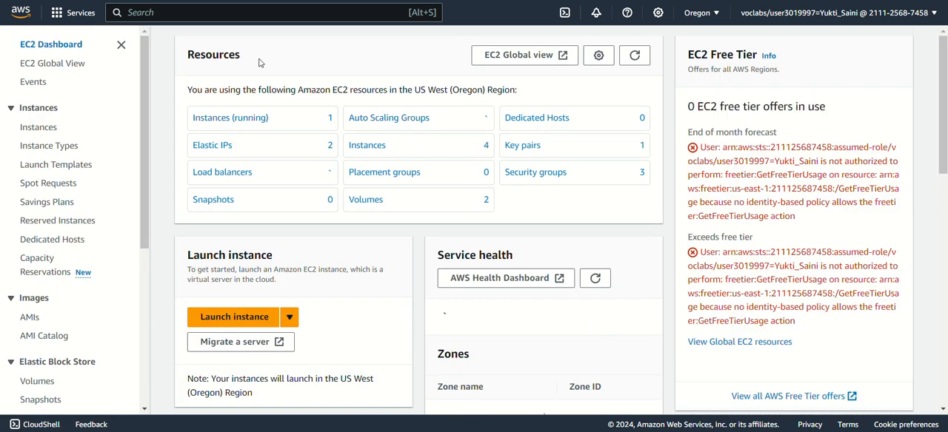
click(230, 119)
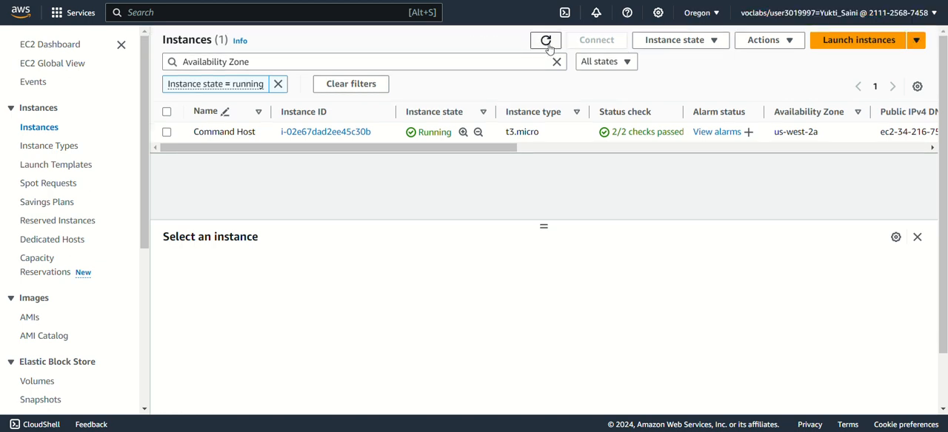
click(546, 41)
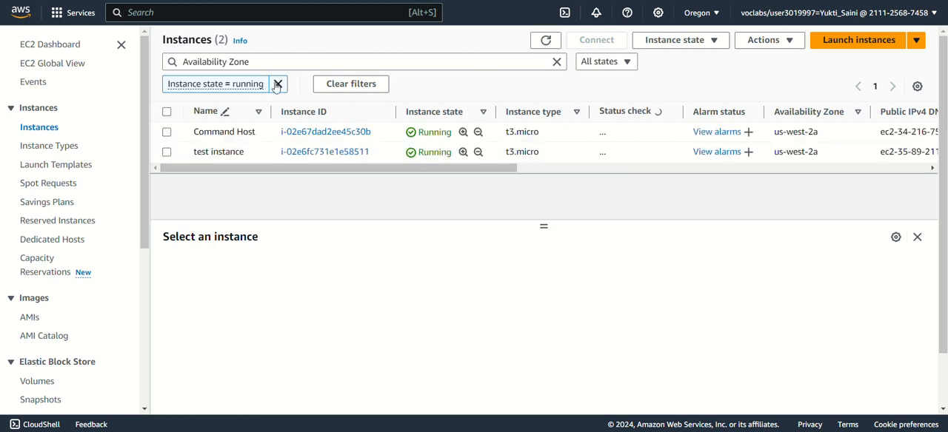
click(278, 84)
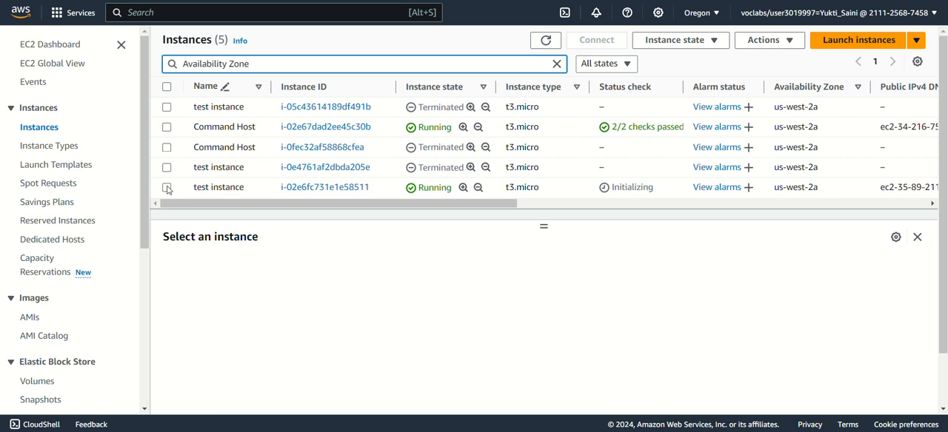
Select the running test instance and copy its public IPv4 address
scroll(216, 151, down, 1)
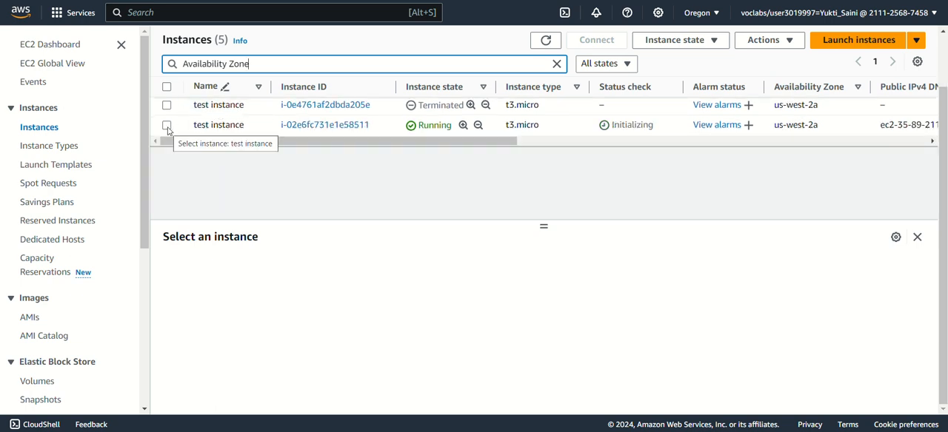
click(166, 126)
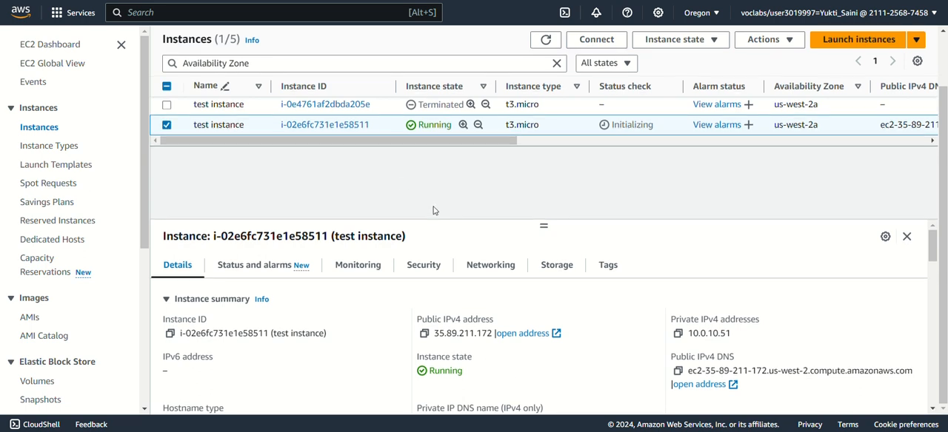
click(424, 335)
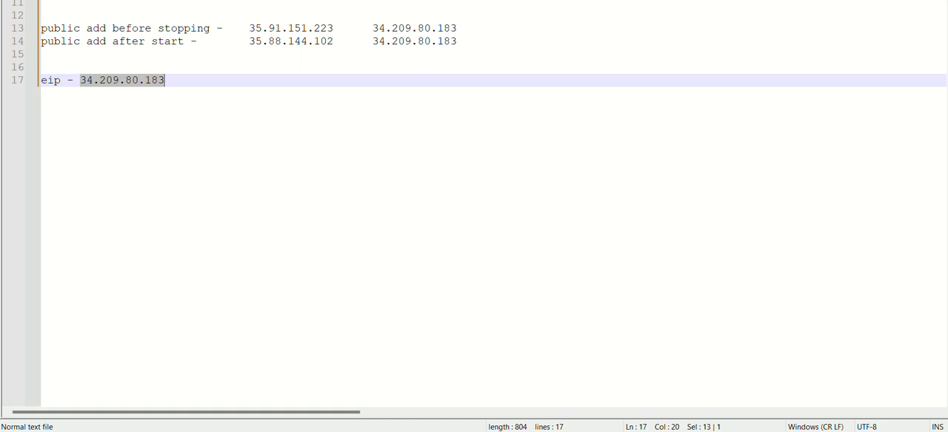
In the text notes, delete the old IP addresses from the "public add before stopping" and "public add after start" lines
mouse_move(254, 28)
mouse_down()
mouse_move(495, 50)
mouse_move(478, 39)
mouse_move(255, 41)
mouse_up()
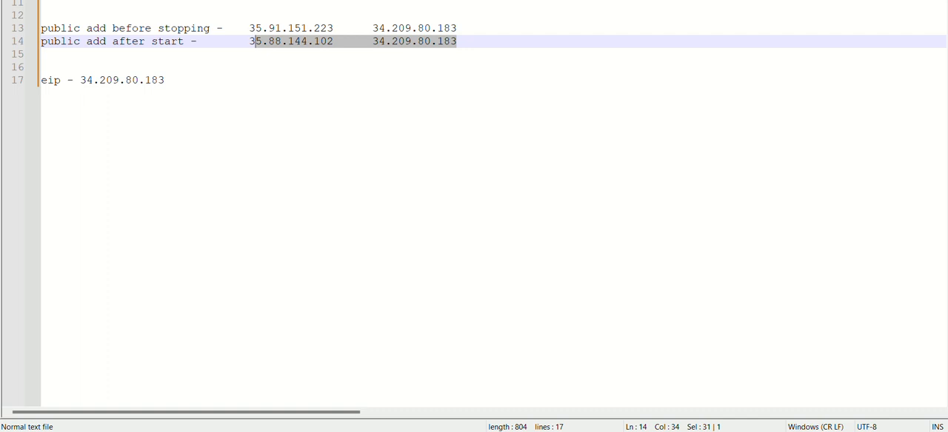
key(BackSpace)
key(BackSpace)
drag(457, 29, 254, 28)
key(BackSpace)
key(BackSpace)
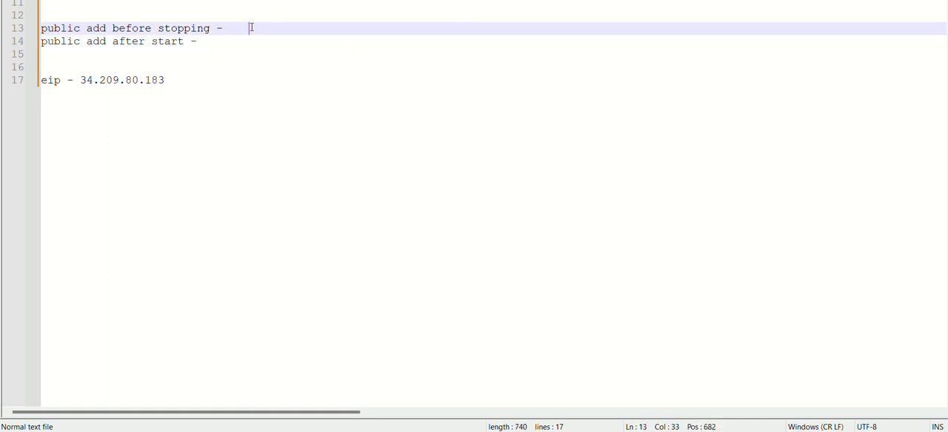
Paste the copied address 35.89.211.172 on the before-stopping line and remove the old address from the eip line
key(ctrl+v)
drag(166, 80, 82, 82)
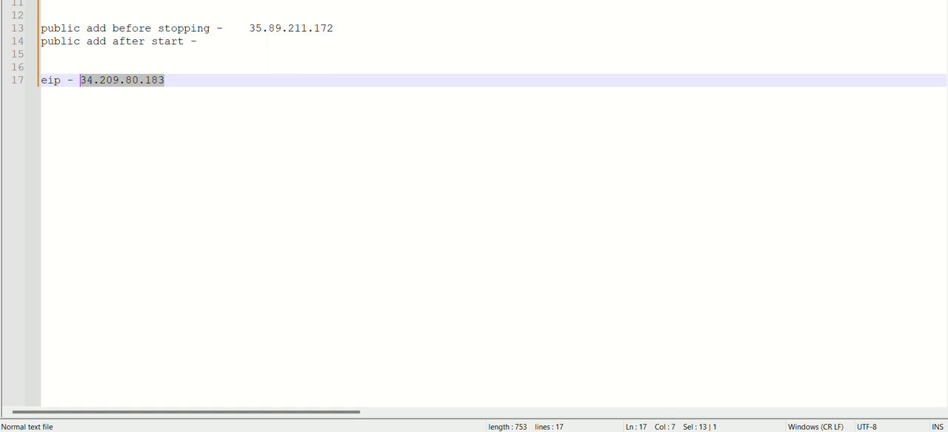
key(ctrl+x)
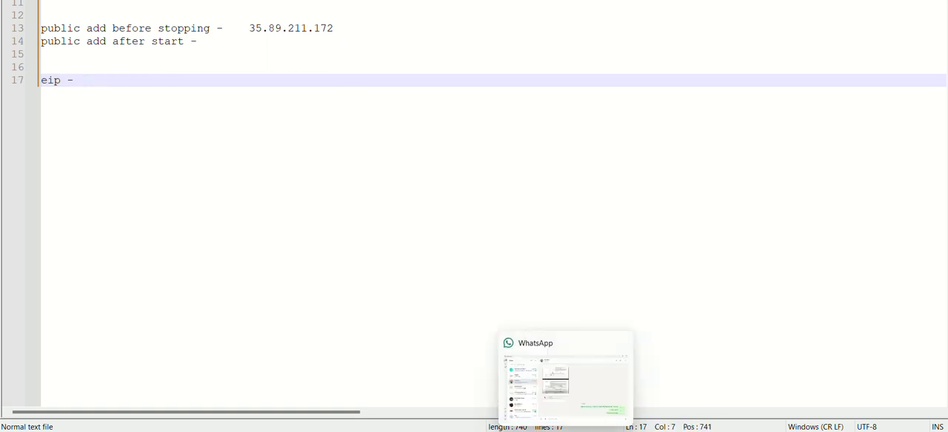
Switch back to the AWS console and stop the selected test instance
click(538, 431)
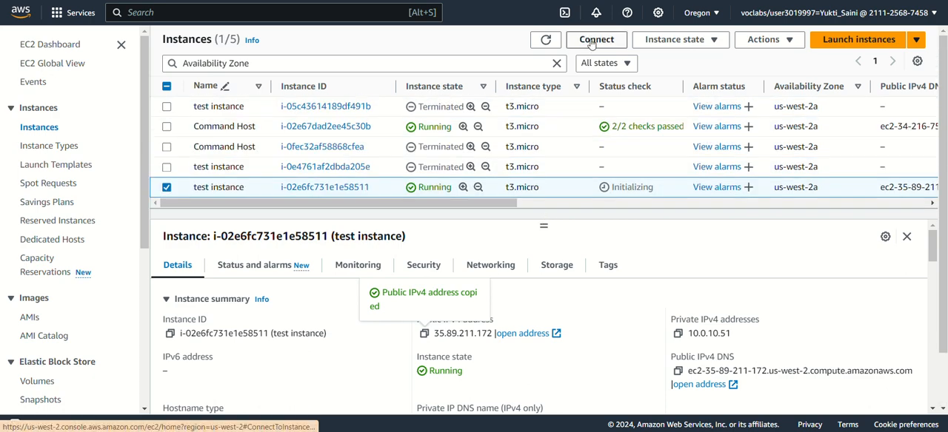
click(660, 42)
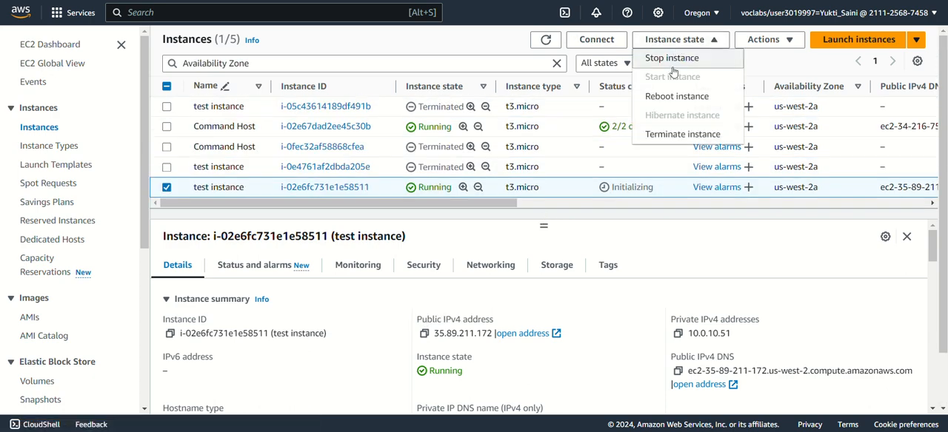
click(673, 59)
click(699, 299)
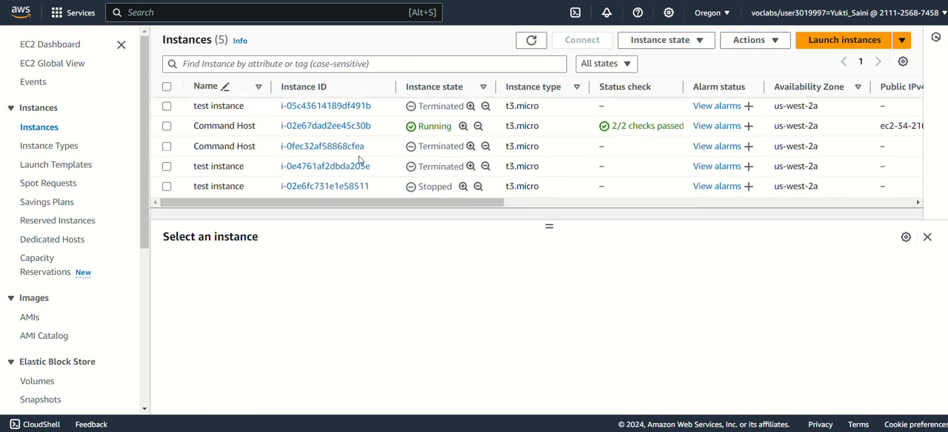
Select the stopped test instance and start it again
scroll(360, 158, down, 1)
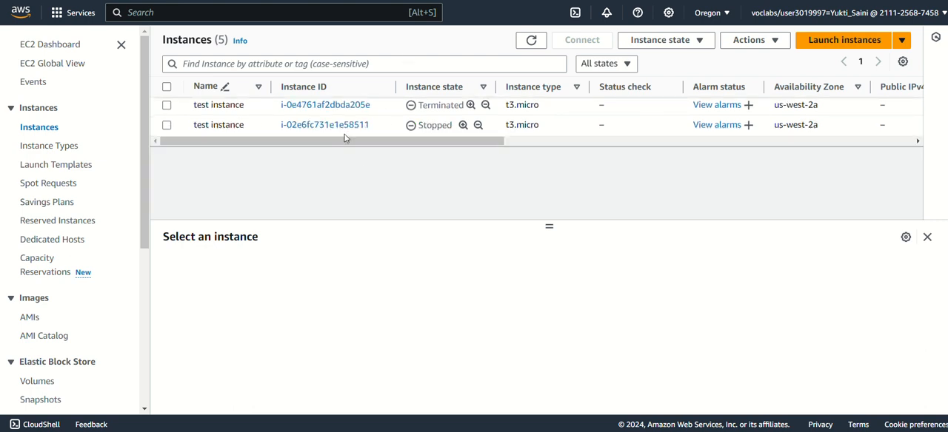
click(166, 124)
click(671, 41)
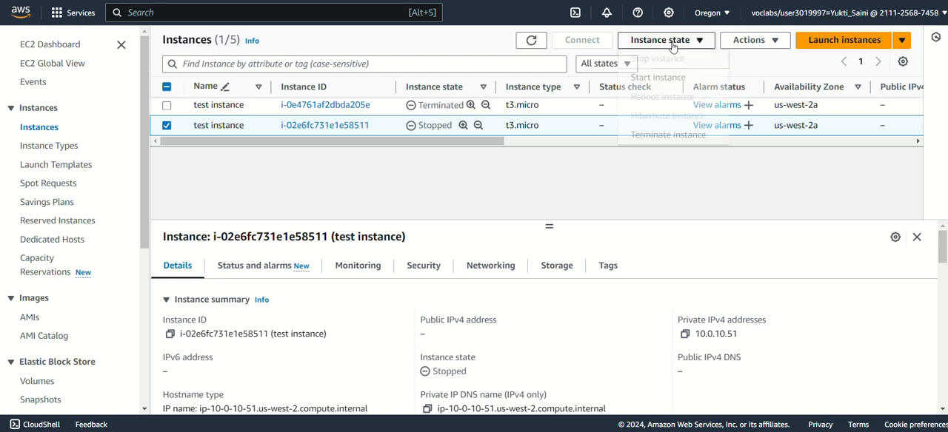
click(659, 79)
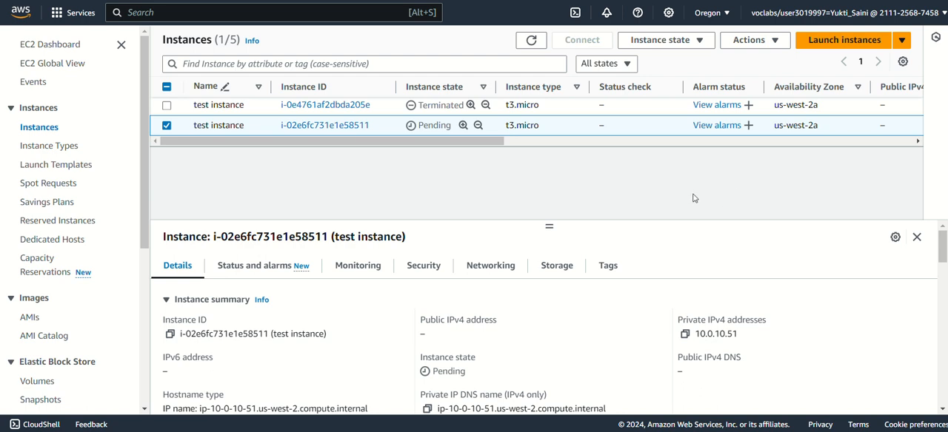
Refresh the instances list, copy the test instance's new public IPv4 address and paste 34.216.107.54 on the notes' after-start line
click(531, 40)
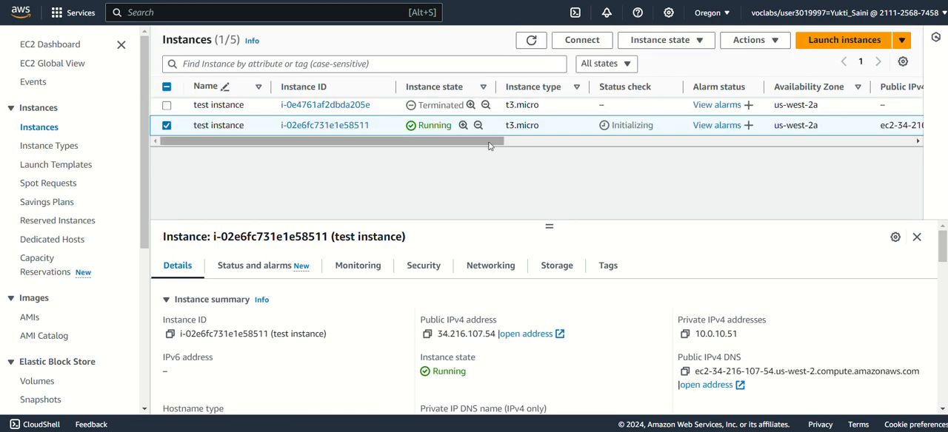
click(427, 334)
key(alt+Tab)
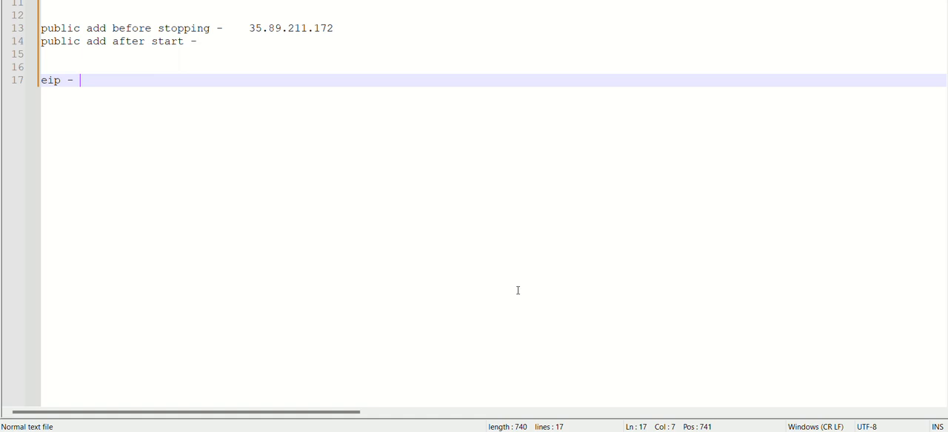
click(268, 43)
key(ctrl+v)
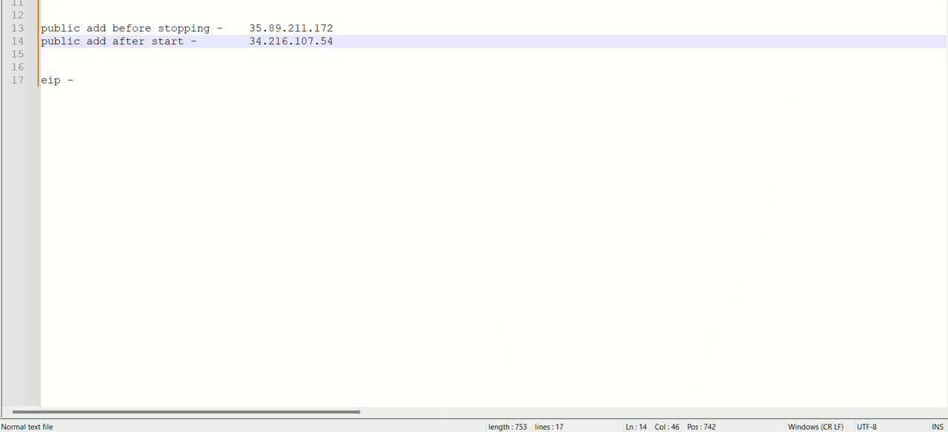
Return to the AWS console, search for "network and security" to reach the EC2 dashboard, and open the Elastic IPs list
click(592, 431)
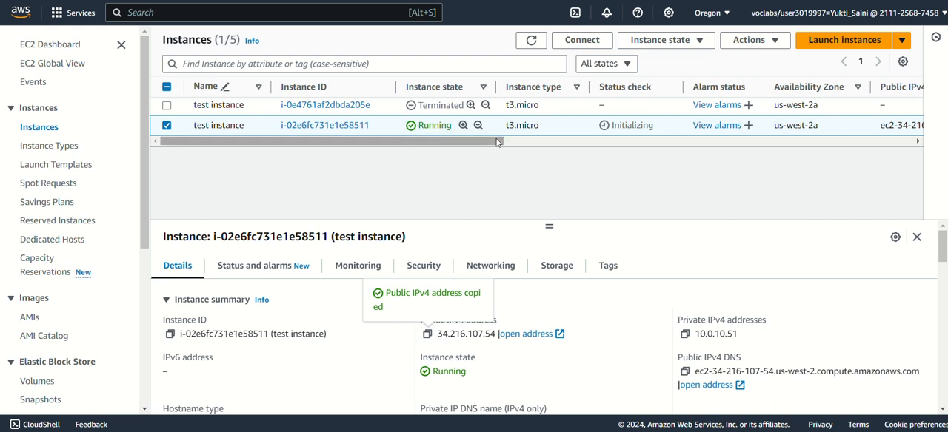
click(207, 13)
text(n)
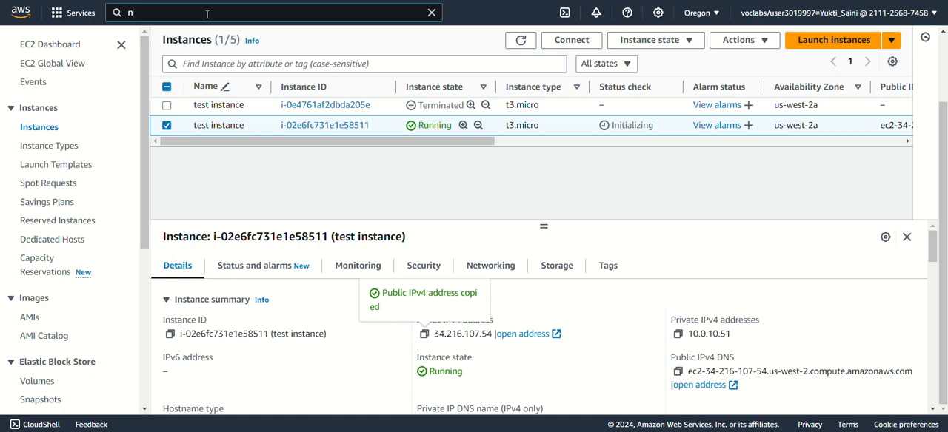
text(et)
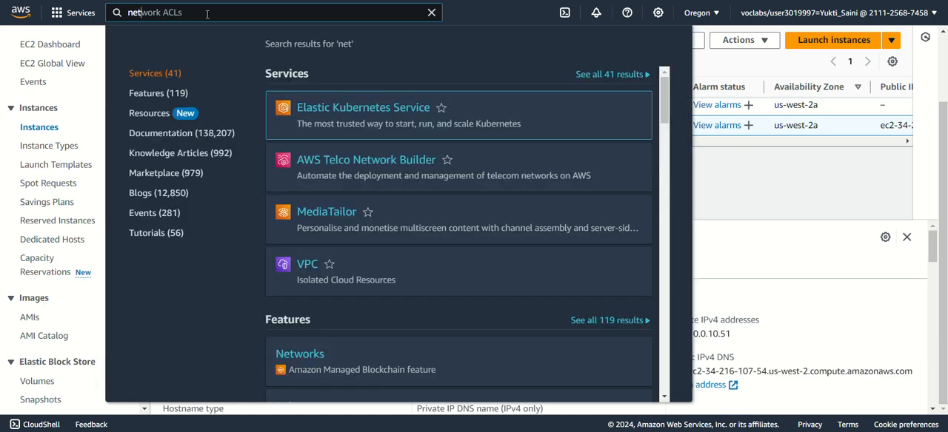
text(work)
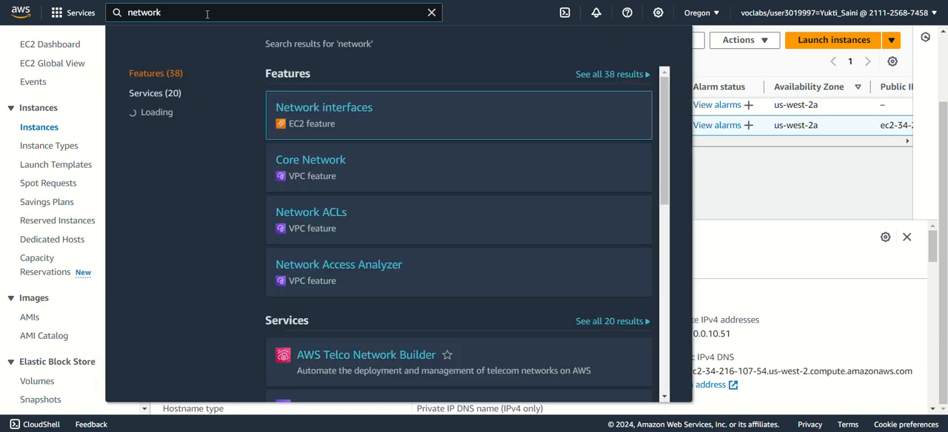
text( and s)
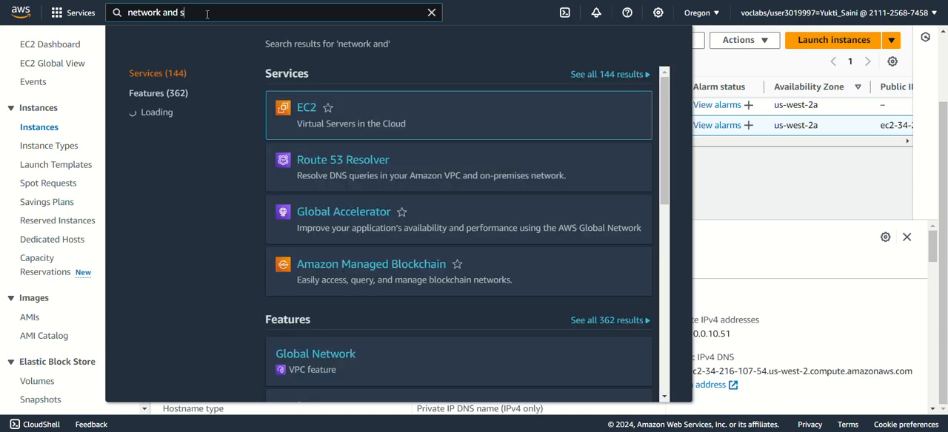
text(ecurity)
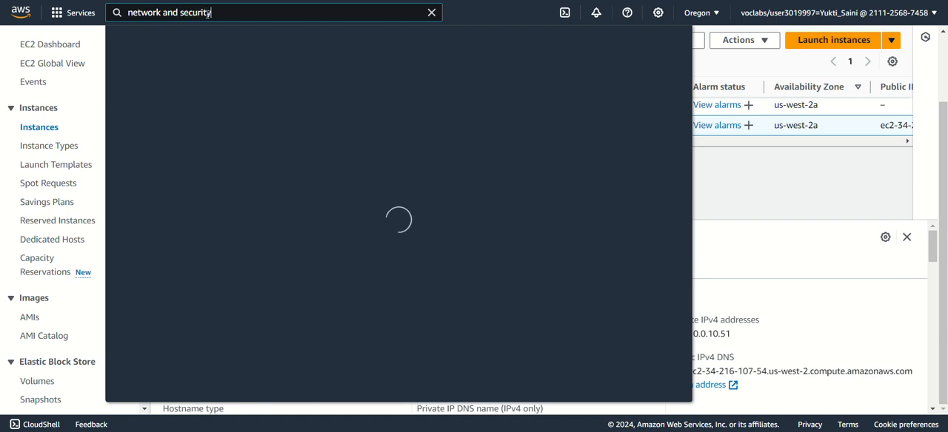
key(Return)
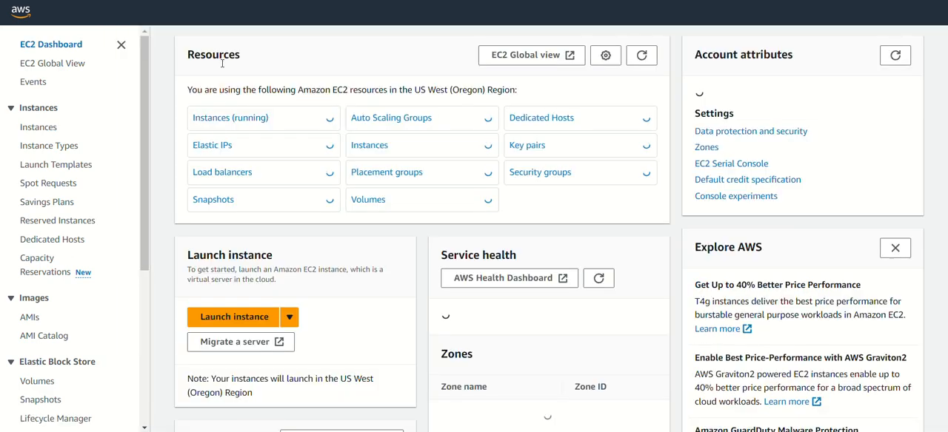
click(213, 145)
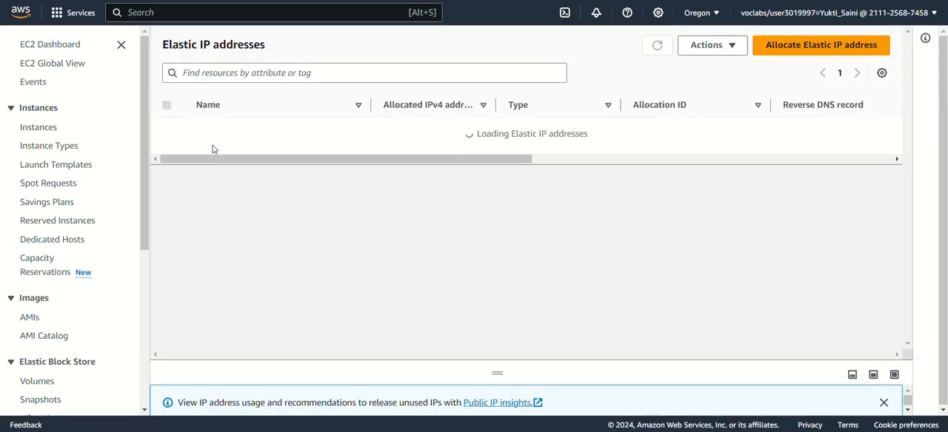
Allocate a new Elastic IP address from Amazon's pool of IPv4 addresses in the us-west-2 network border group
click(808, 49)
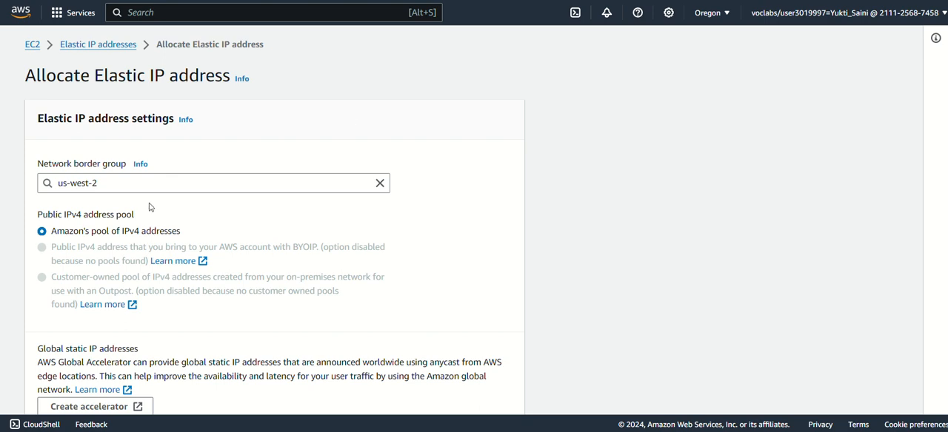
scroll(231, 145, down, 3)
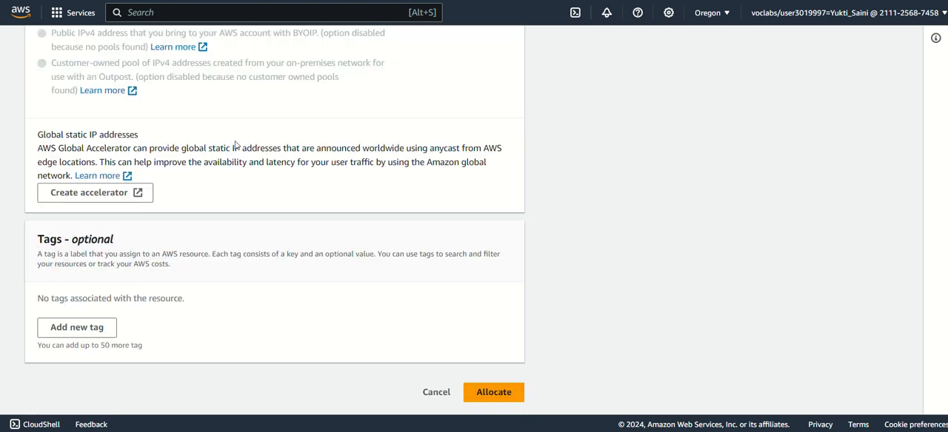
click(501, 392)
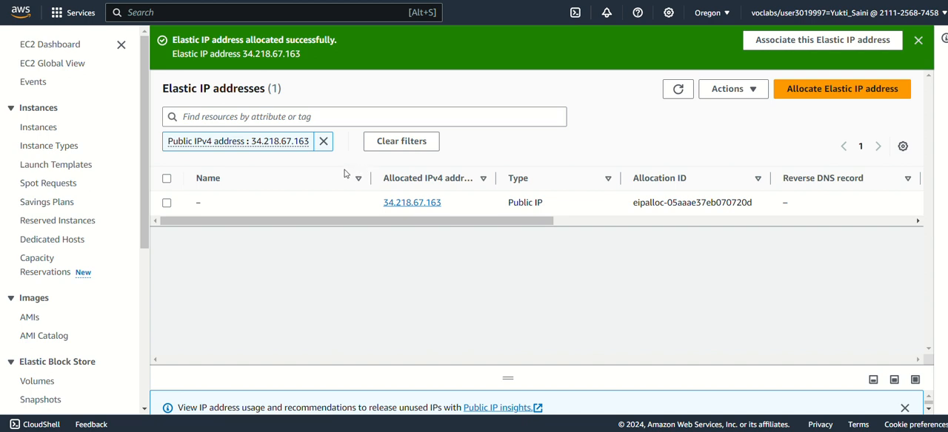
Copy the allocated IPv4 address from the new Elastic IP's details and paste 34.218.67.163 on the eip line of the notes
click(168, 203)
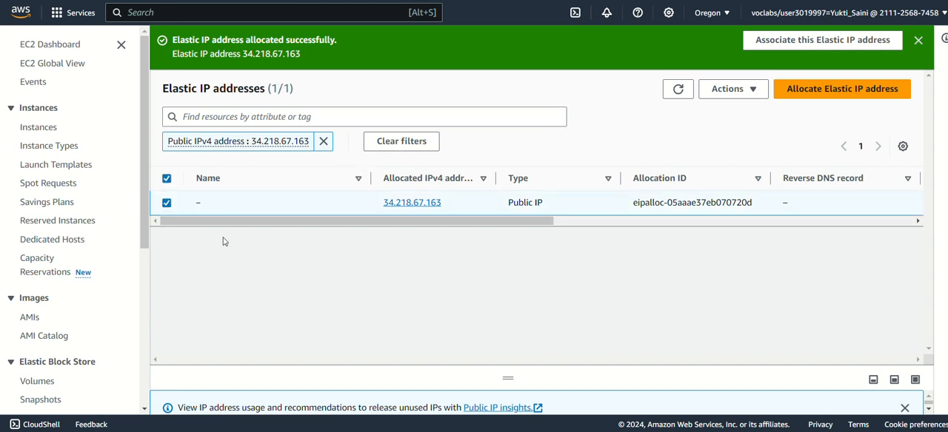
click(419, 204)
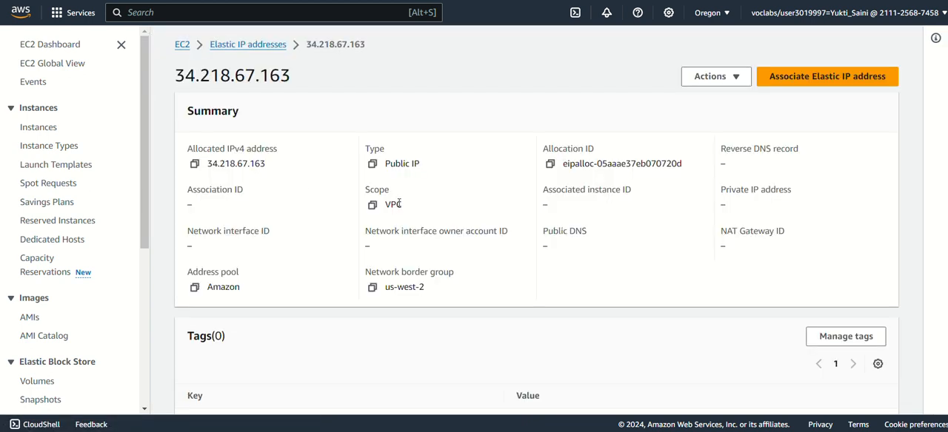
click(195, 165)
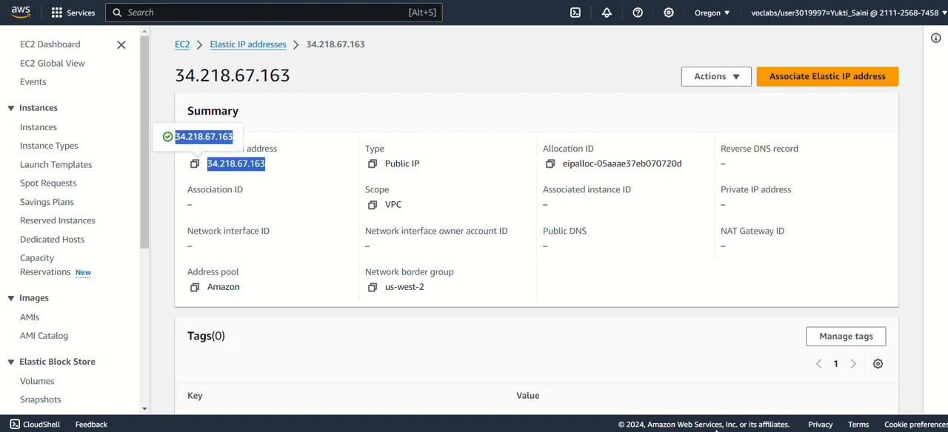
key(alt+Tab)
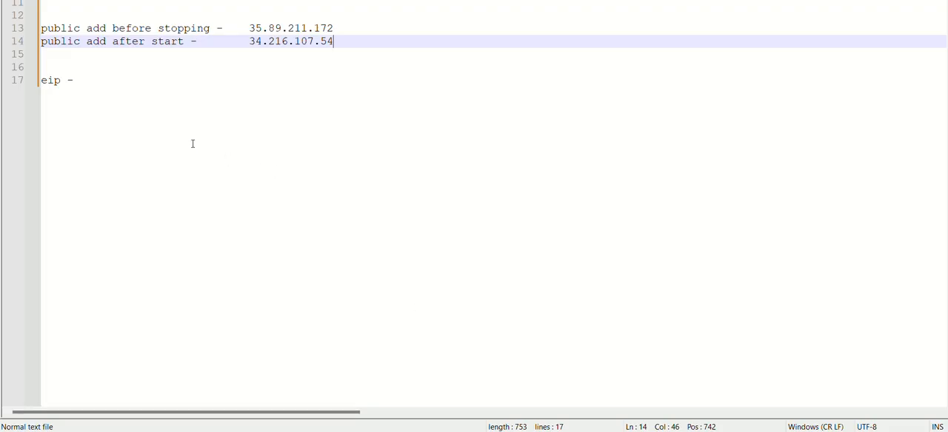
click(149, 89)
key(ctrl+v)
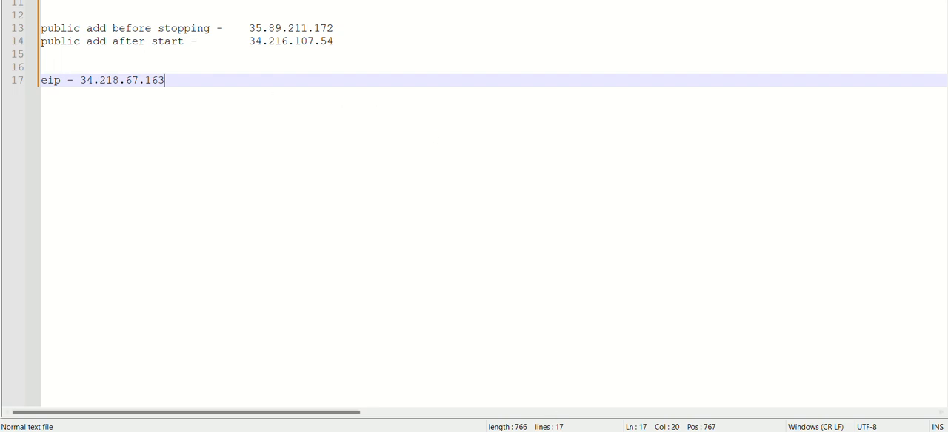
Return to the AWS console, select 34.218.67.163 in the Elastic IP addresses list and open its Associate Elastic IP address form
click(605, 395)
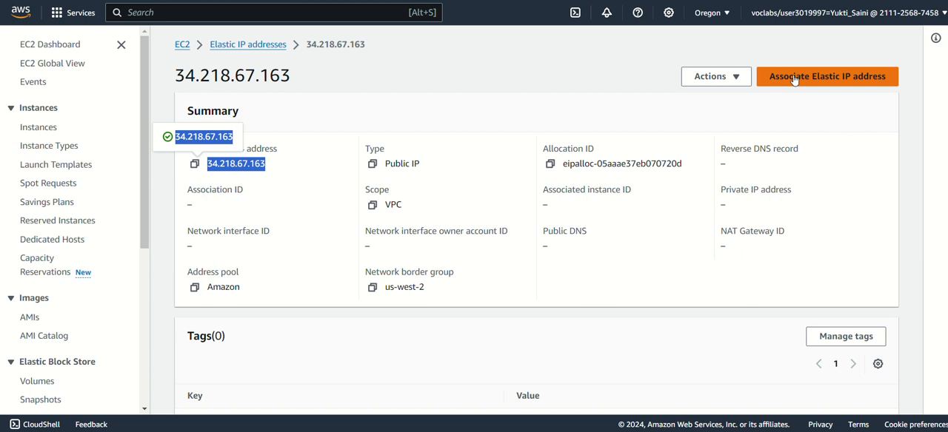
click(711, 79)
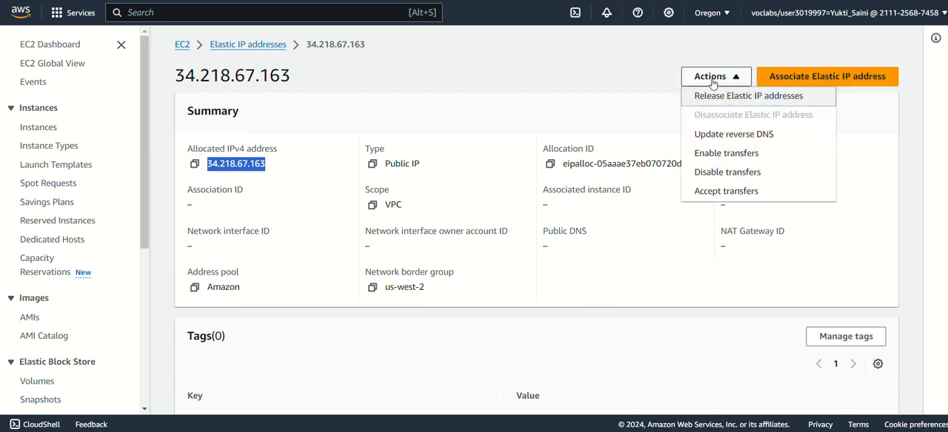
click(264, 44)
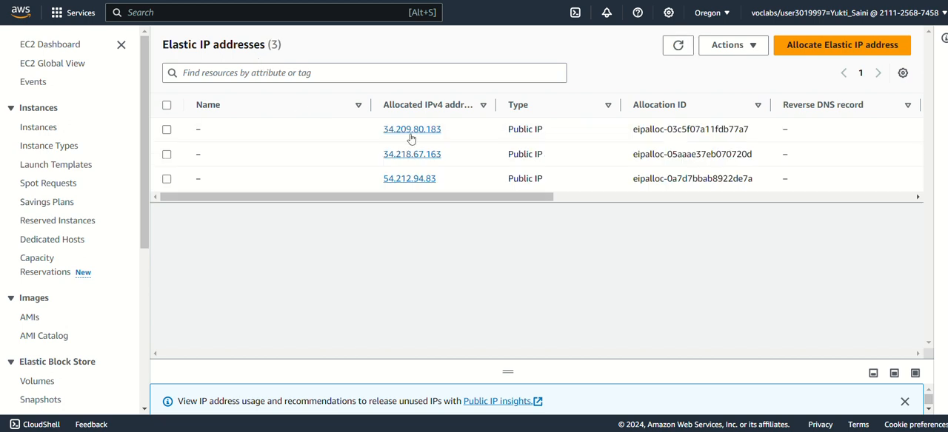
click(621, 431)
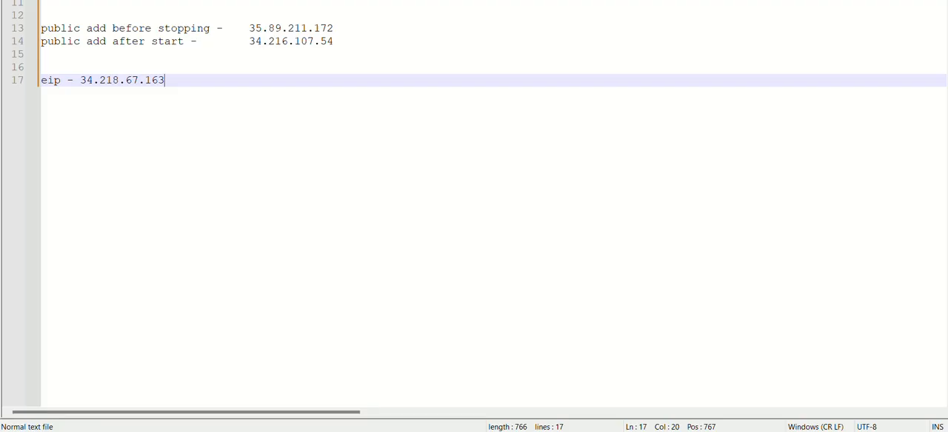
key(alt+Tab)
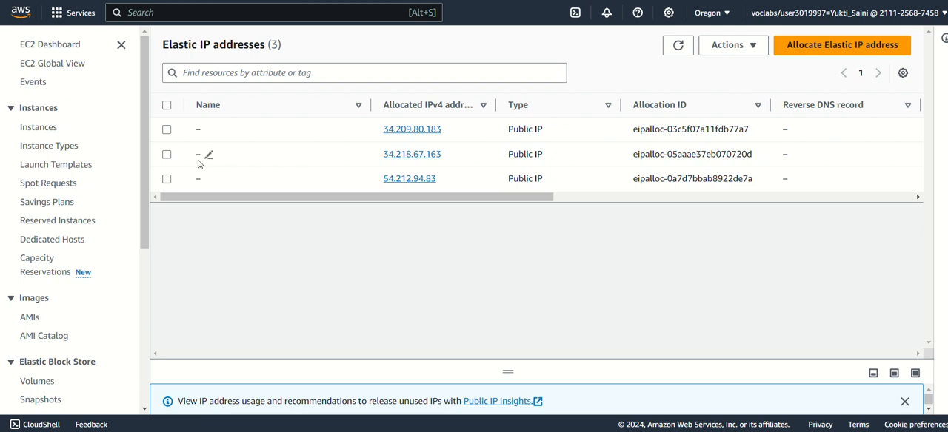
click(166, 155)
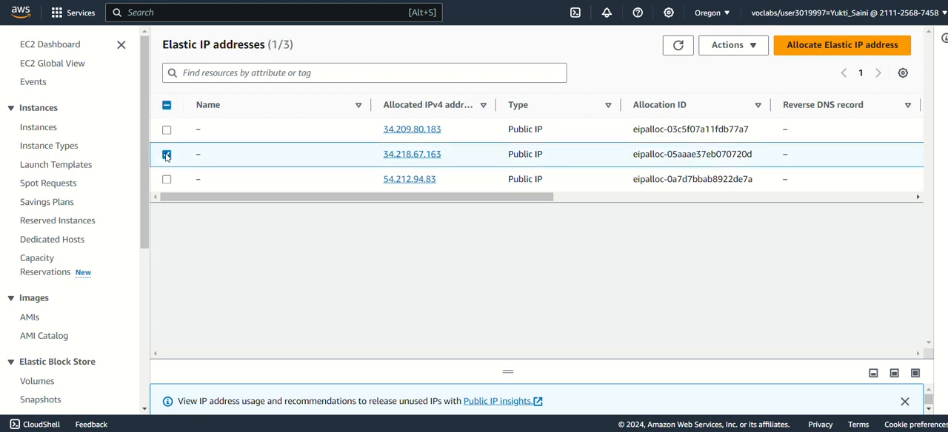
click(752, 46)
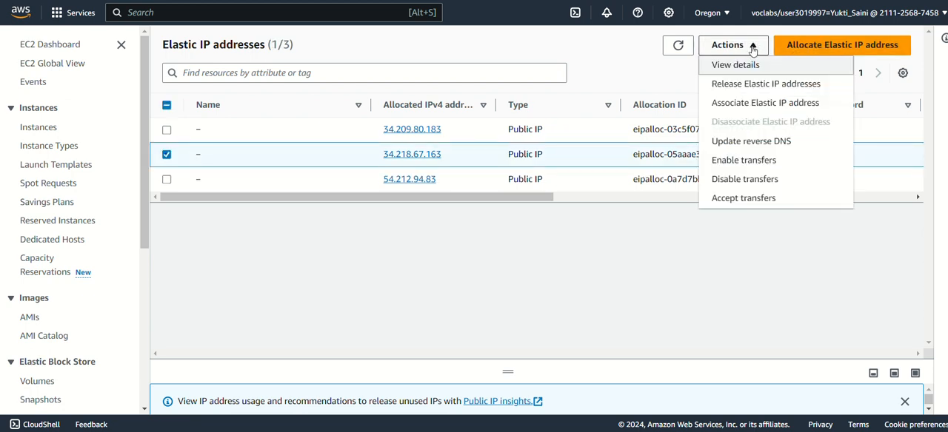
click(738, 104)
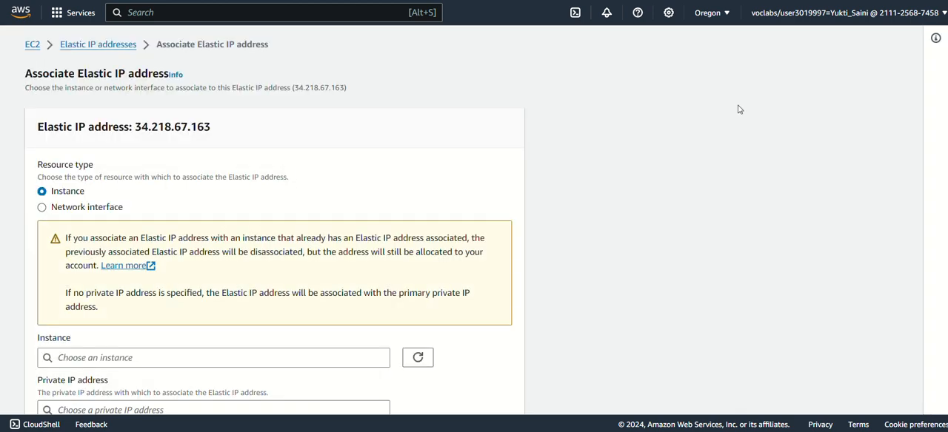
Associate the Elastic IP with the running test instance i-02e6fc731e1e58511, allowing the address to be reassociated
scroll(108, 146, down, 2)
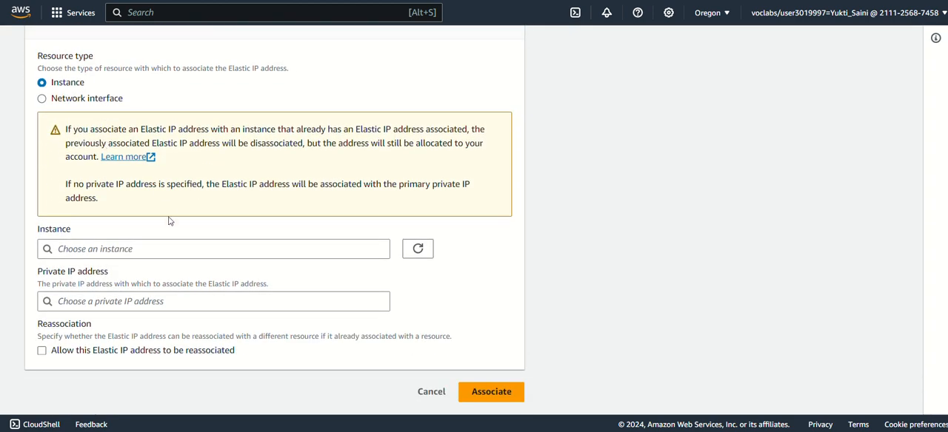
click(162, 248)
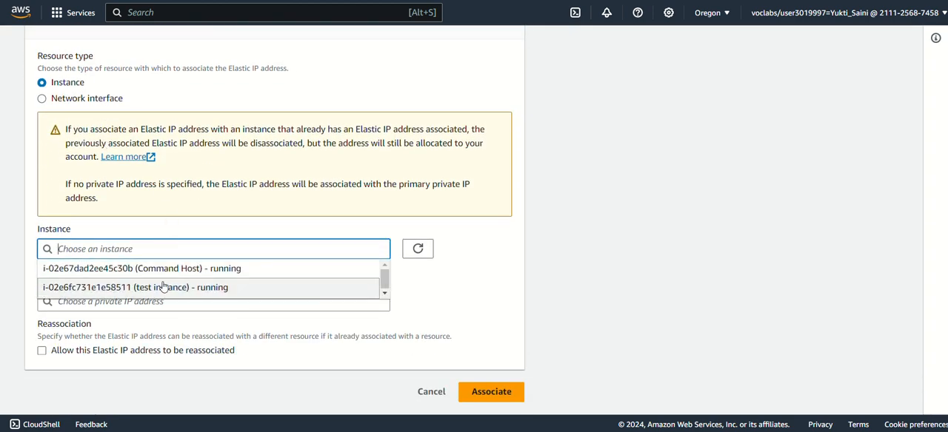
click(163, 287)
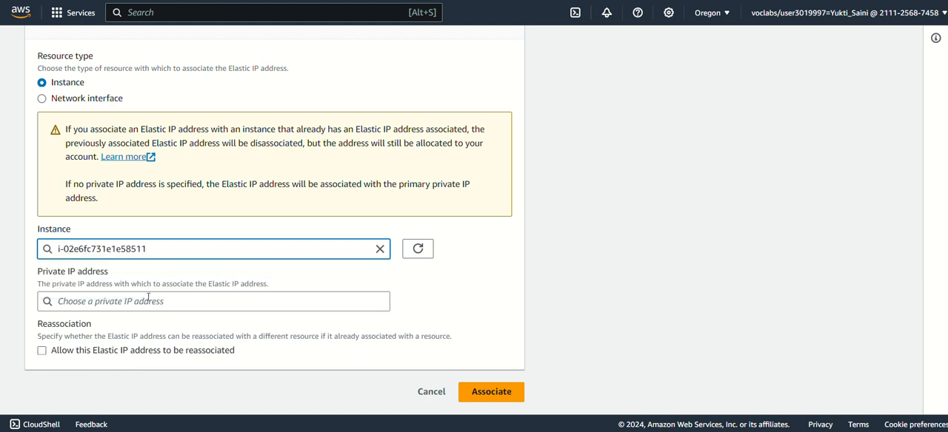
click(41, 352)
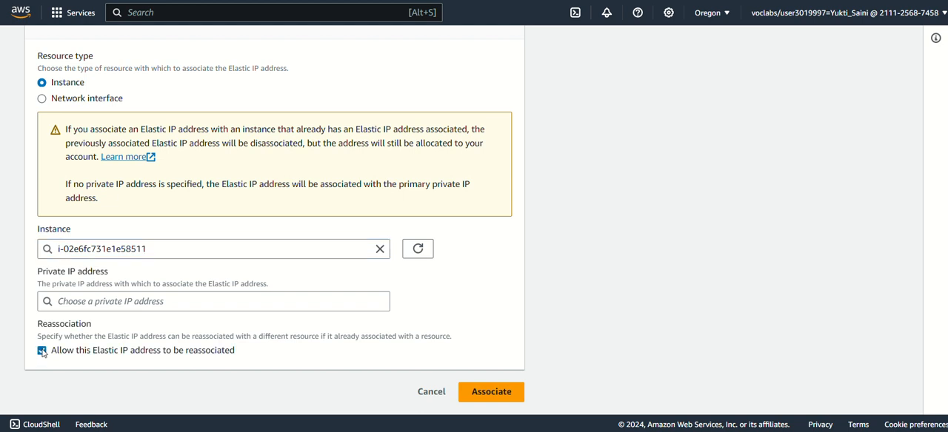
click(474, 394)
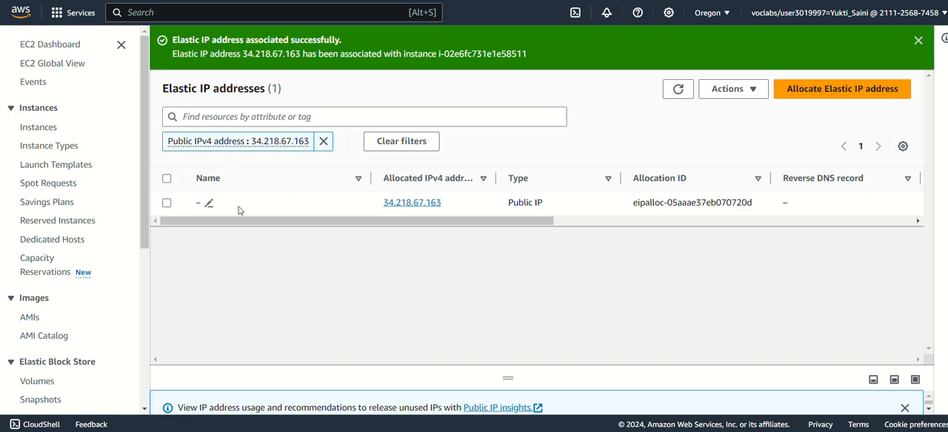
Open the running instances list from the EC2 dashboard and copy the test instance's public IPv4 address from its details
click(44, 47)
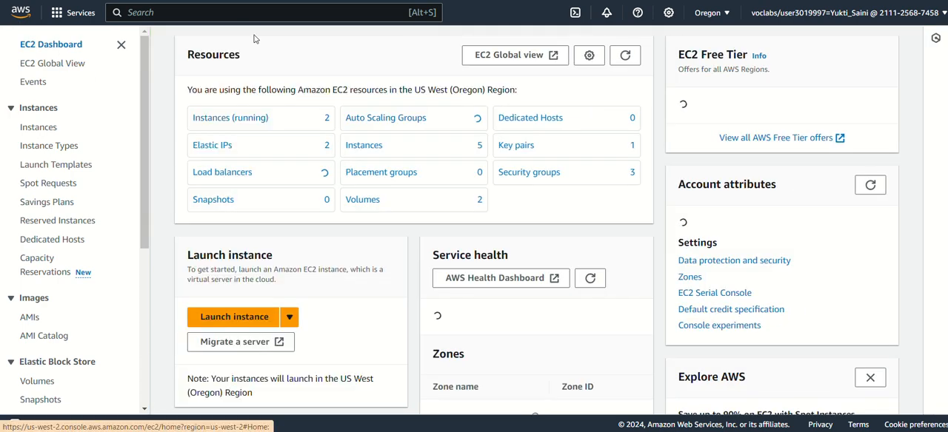
click(248, 120)
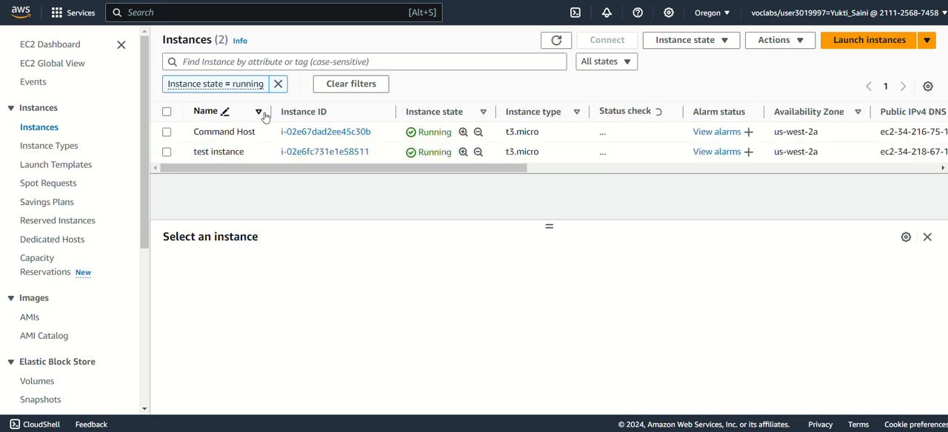
click(204, 160)
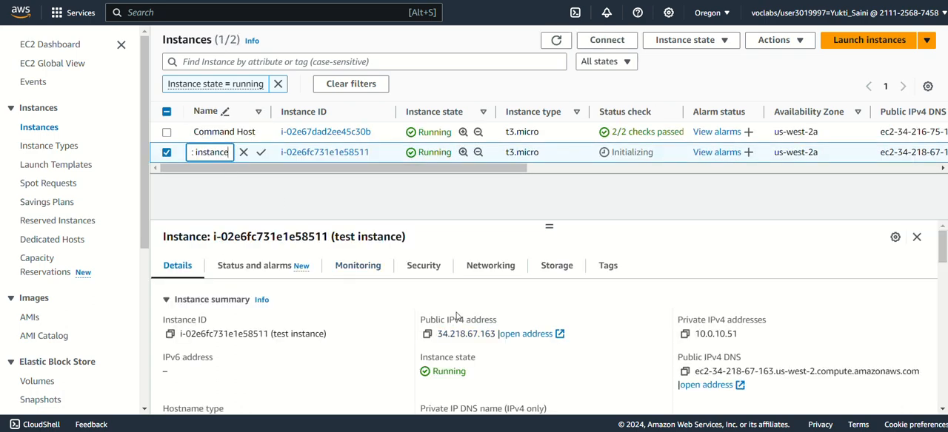
scroll(457, 316, down, 1)
click(427, 273)
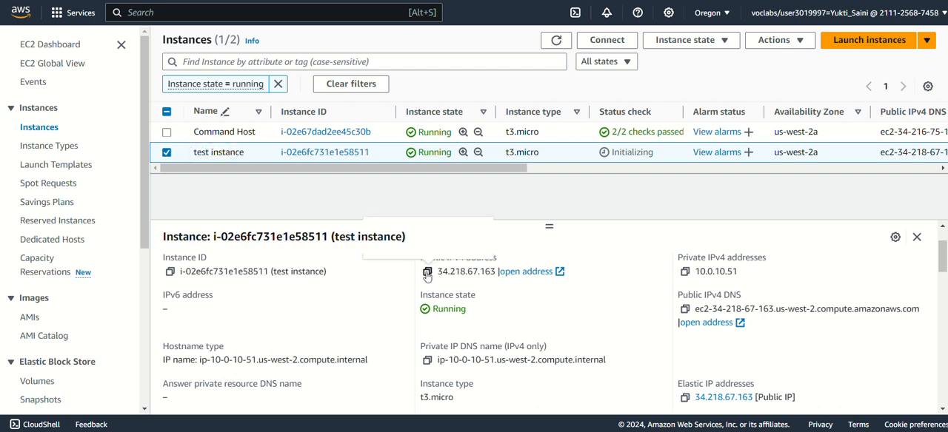
Switch to the notes, paste 34.218.67.163 at the end of the before-stopping line and compare it with the eip line
key(alt+Tab)
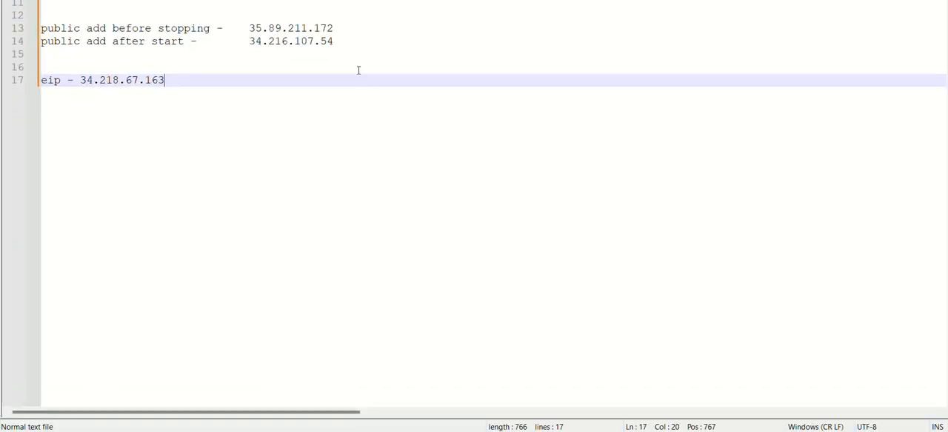
click(402, 20)
click(386, 38)
click(390, 30)
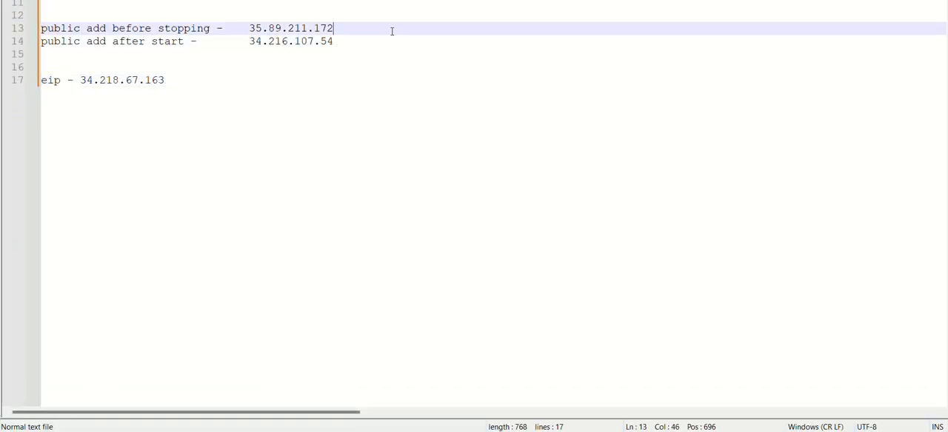
key(ctrl+v)
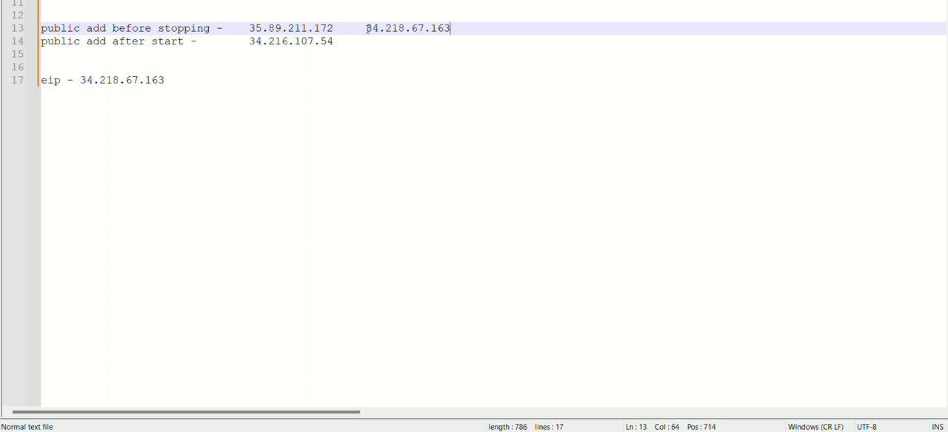
drag(367, 29, 452, 29)
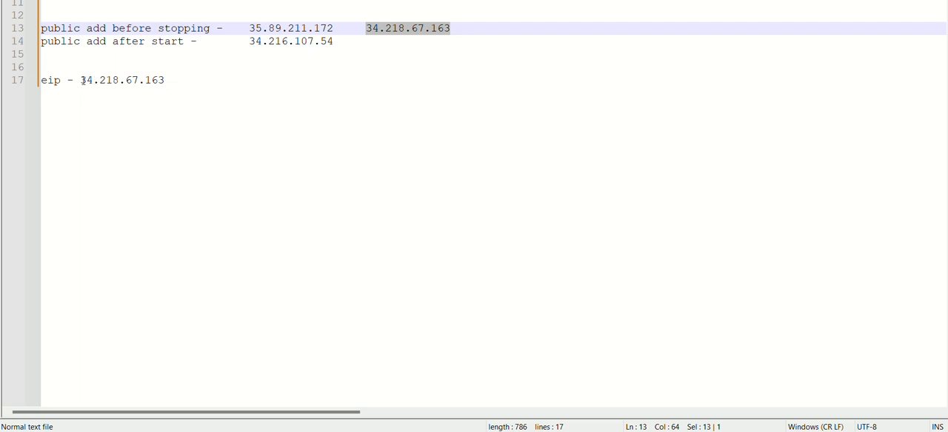
drag(81, 80, 167, 76)
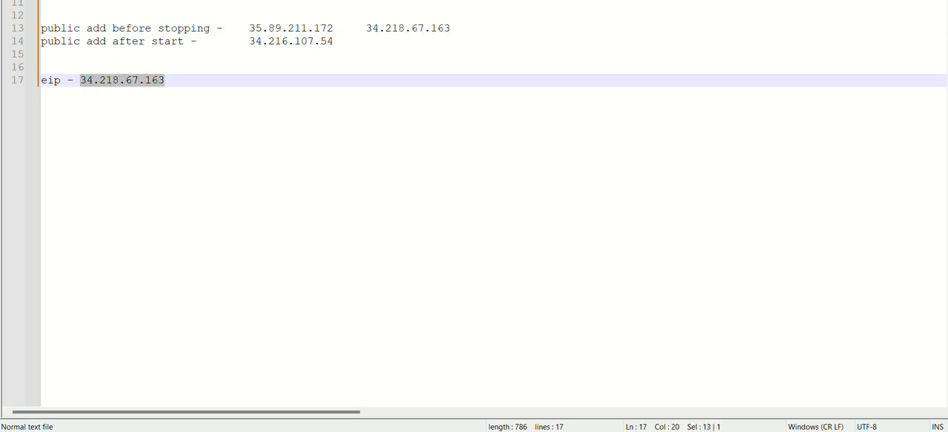
Return to the AWS console and stop the test instance i-02e6fc731e1e58511
click(593, 431)
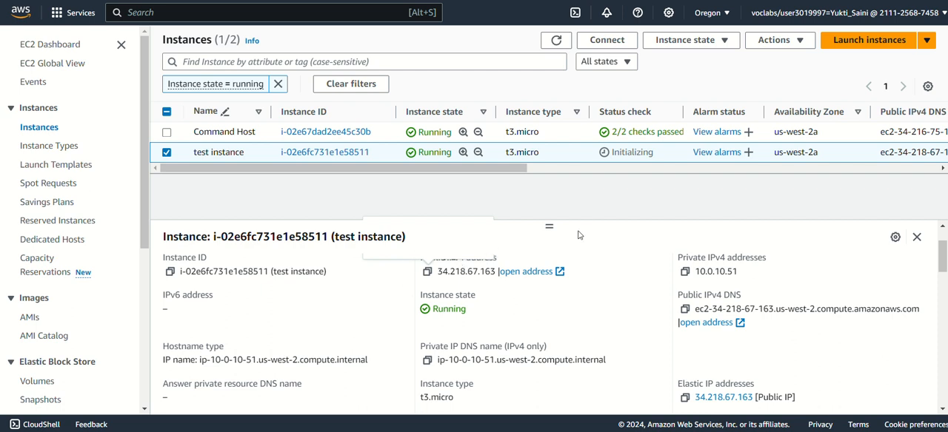
scroll(598, 277, up, 3)
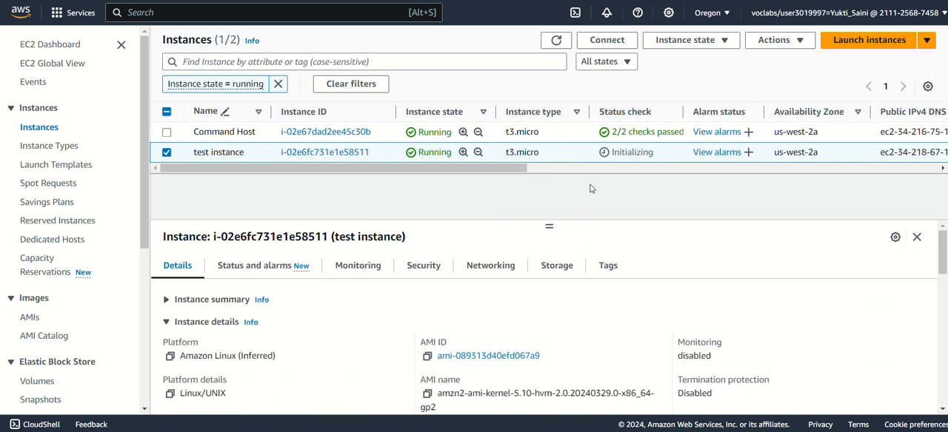
click(673, 38)
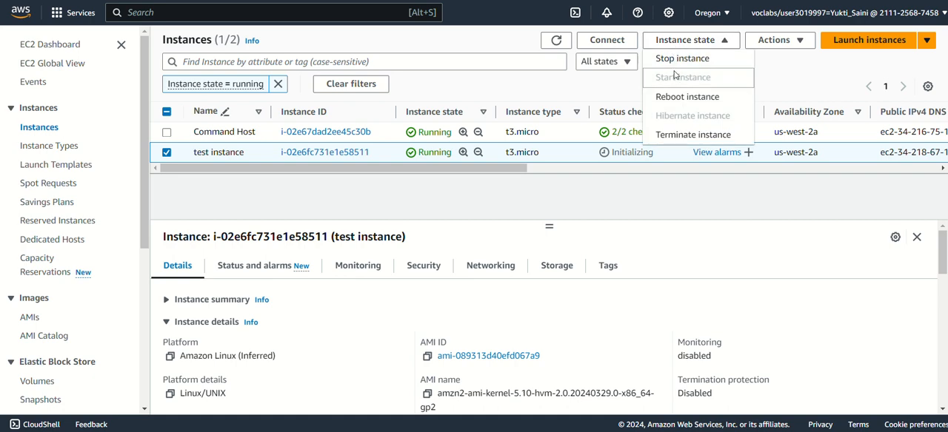
click(682, 58)
click(711, 304)
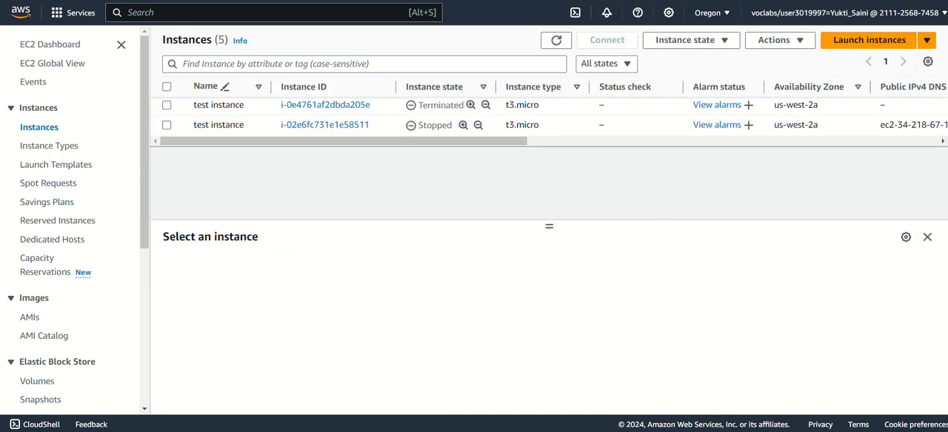
Select the stopped test instance i-02e6fc731e1e58511 and start it again
click(167, 125)
click(684, 41)
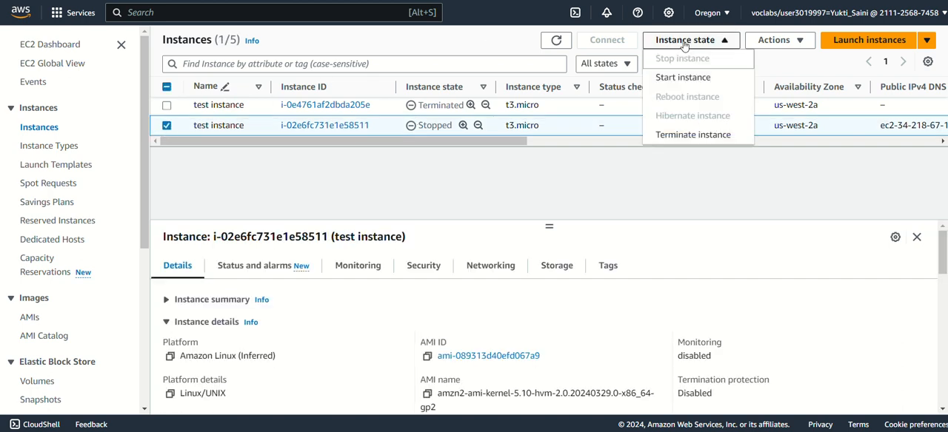
click(681, 78)
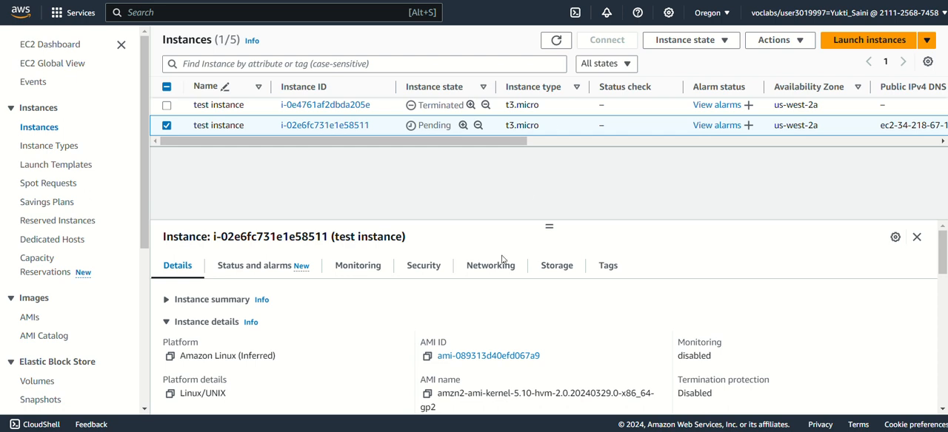
Refresh the instances list and copy the test instance's public IPv4 address from its networking details
click(487, 281)
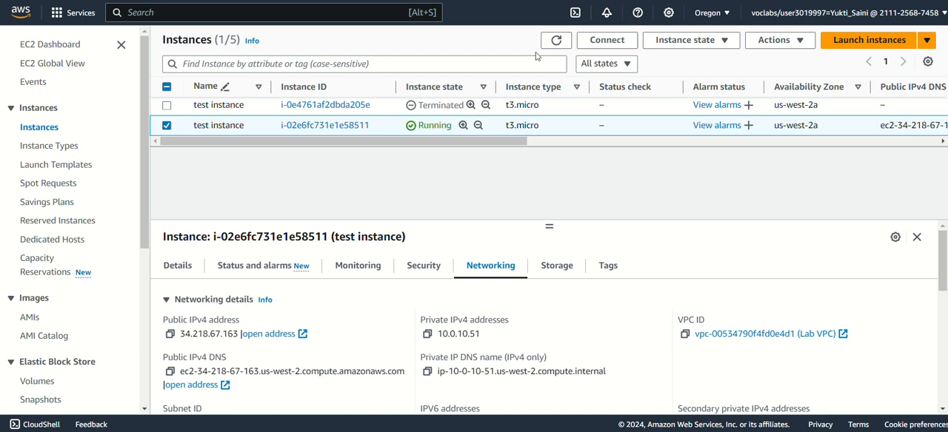
click(556, 41)
scroll(185, 322, down, 2)
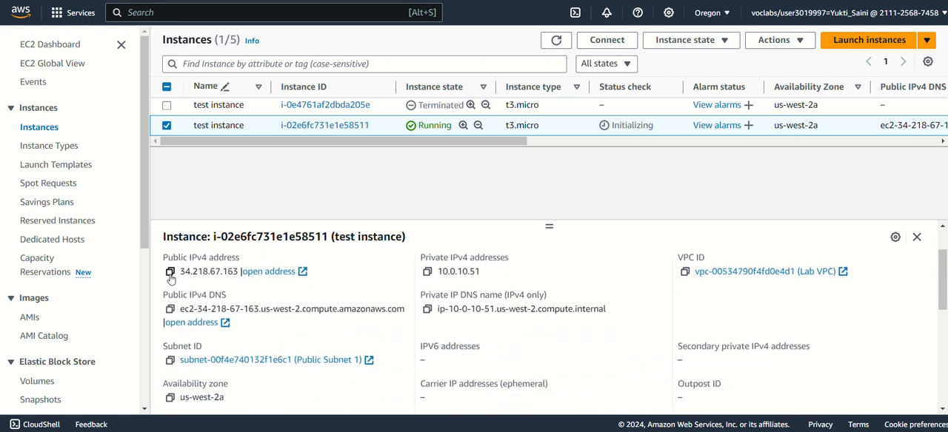
click(170, 272)
Switch to the notes, paste 34.218.67.163 at the end of the after-start line and compare it with the eip line
key(alt+Tab)
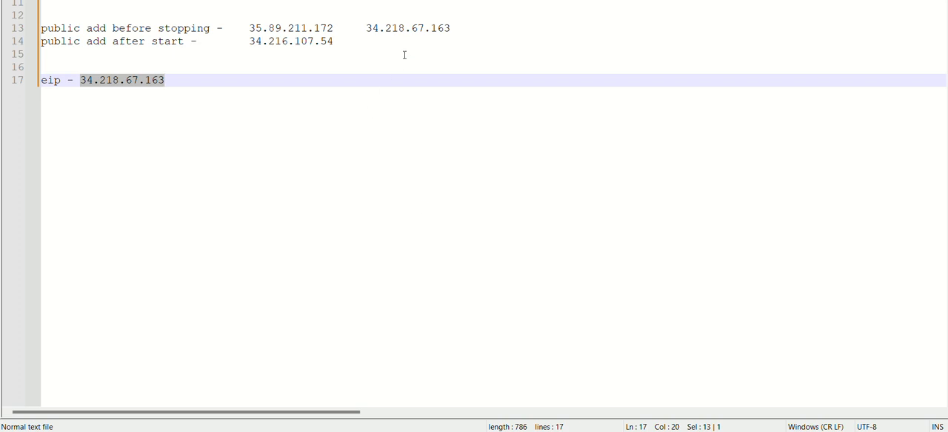
click(400, 40)
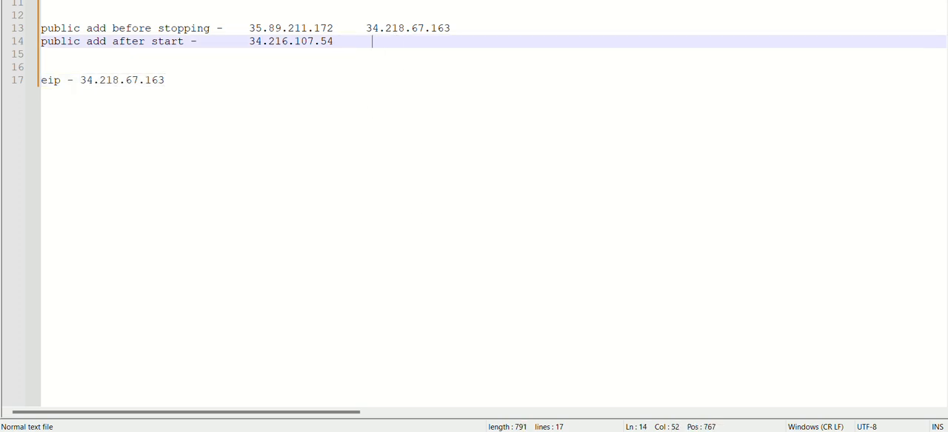
key(ctrl+v)
drag(365, 28, 460, 39)
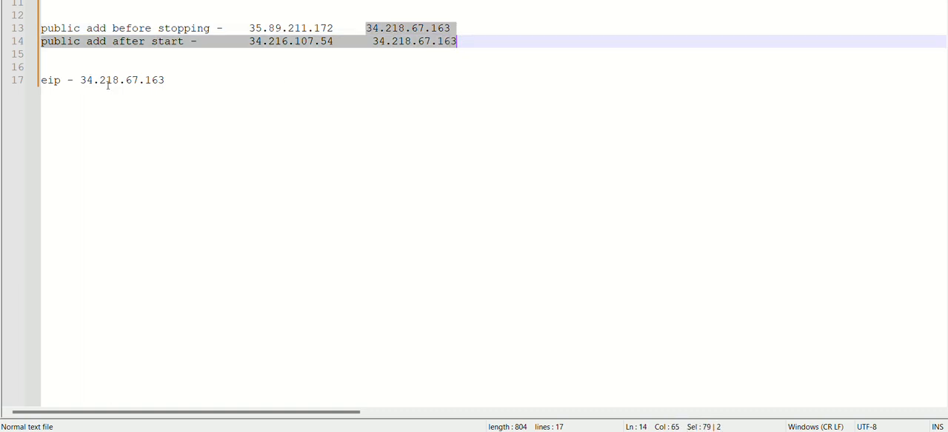
drag(165, 80, 24, 73)
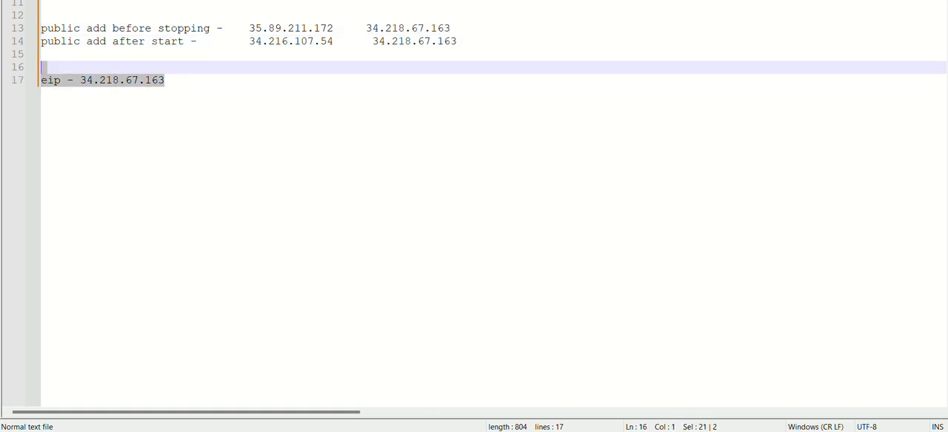
Switch back to the EC2 instances list in the AWS console
mouse_move(538, 431)
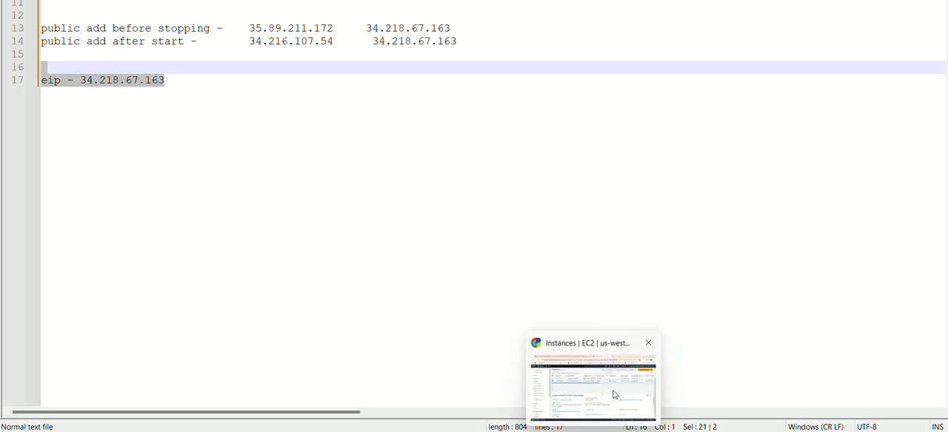
click(613, 391)
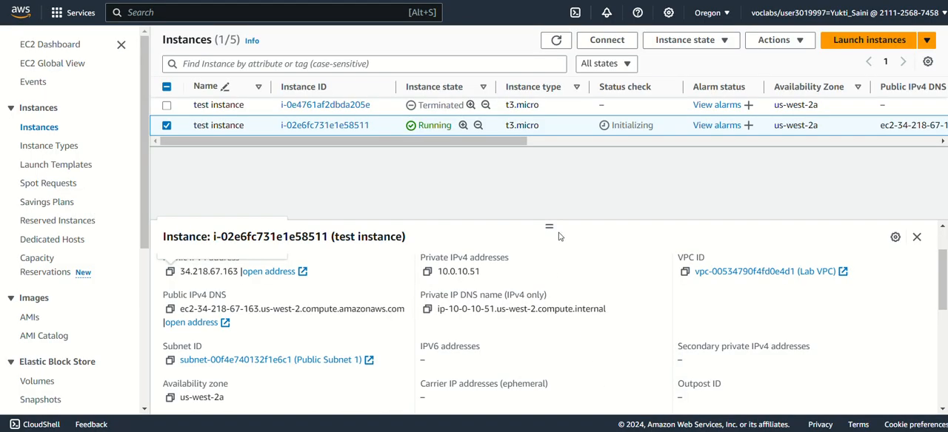